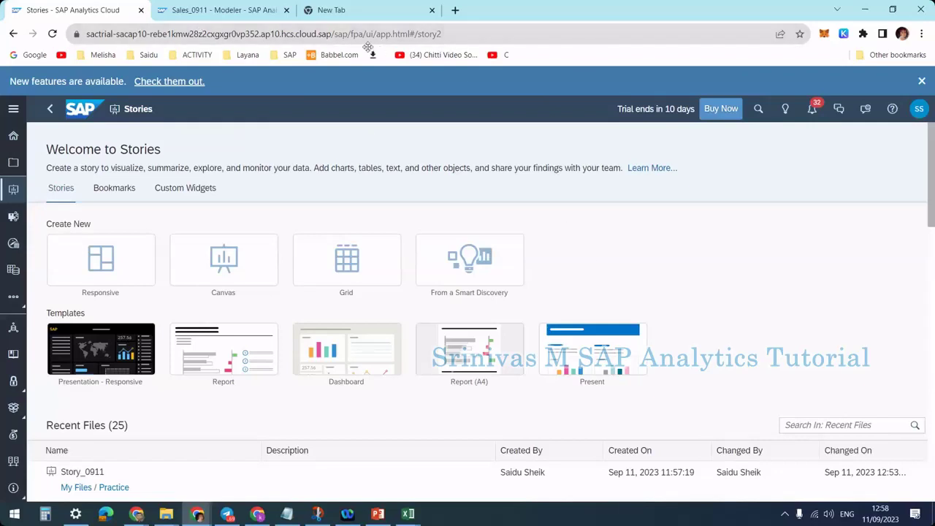
# Step: Create a new Canvas story using the Classic Design Experience
pyautogui.click(193, 12)
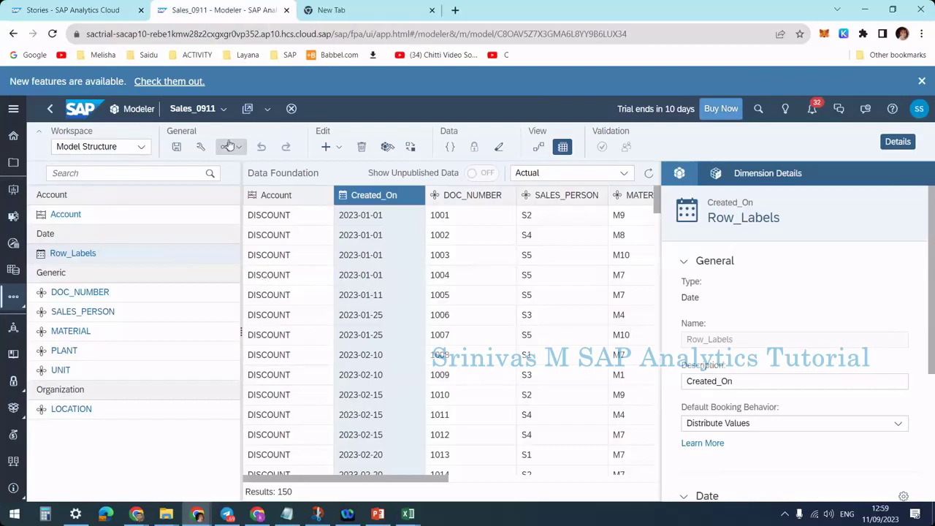
pyautogui.hotkey('ctrl', 'pageup')
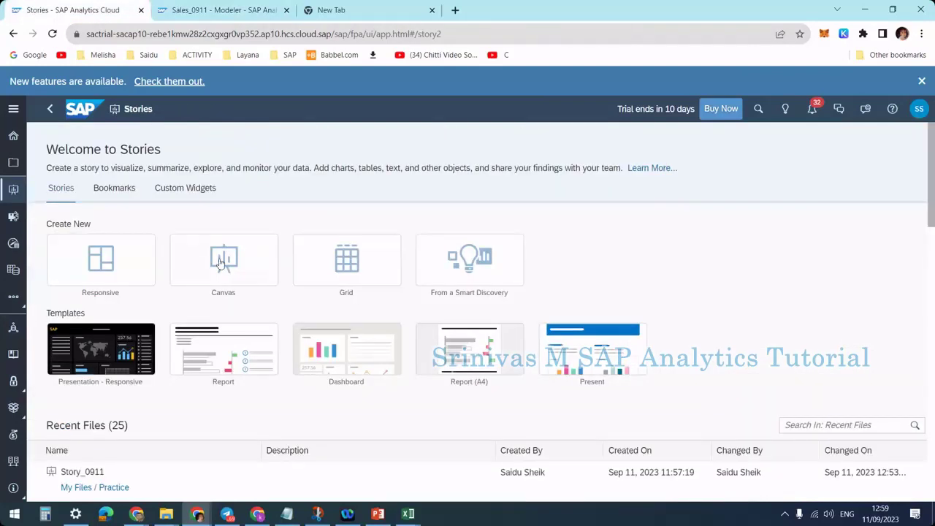
pyautogui.click(220, 266)
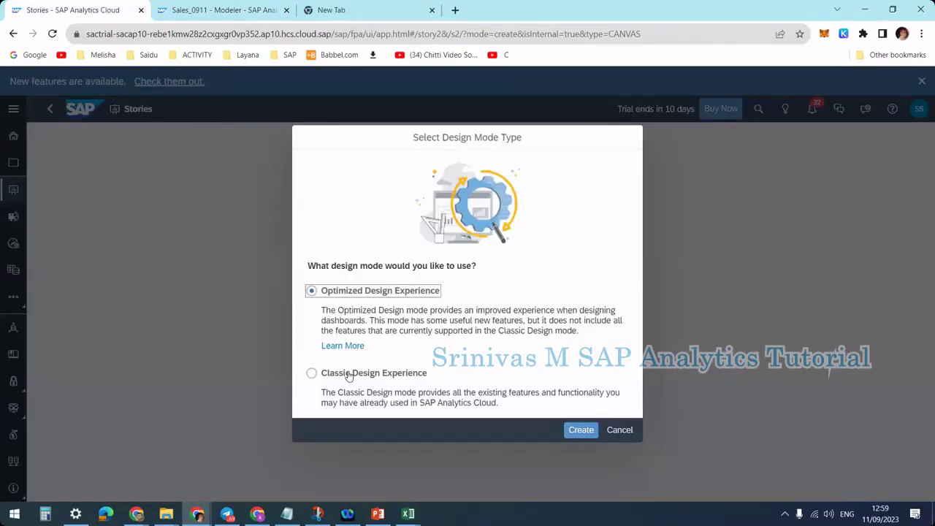
pyautogui.click(346, 374)
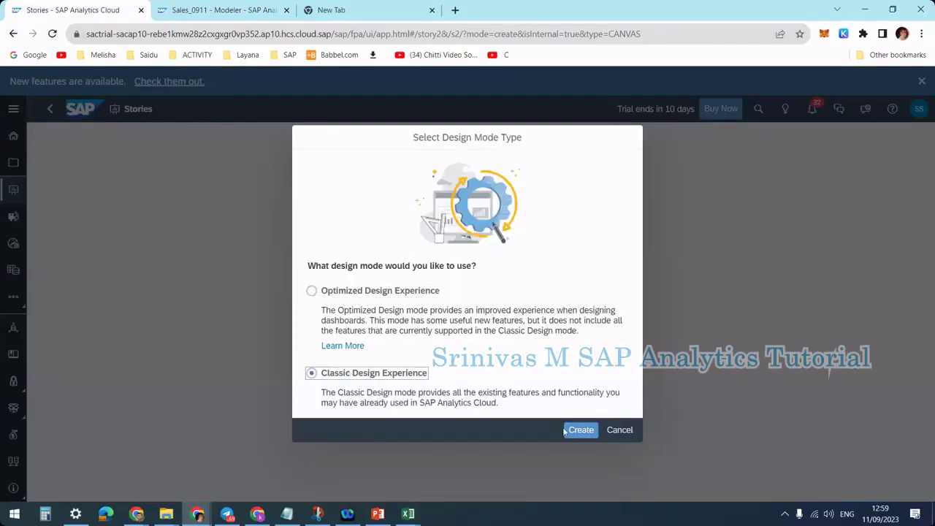
pyautogui.click(580, 431)
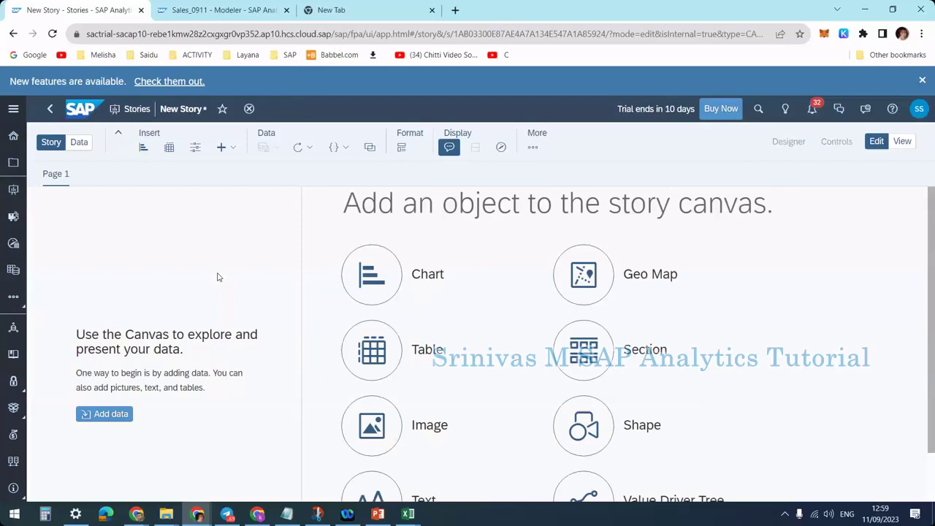
# Step: Add the Sales_0911 model from the Training folder as the story's data source
pyautogui.click(117, 416)
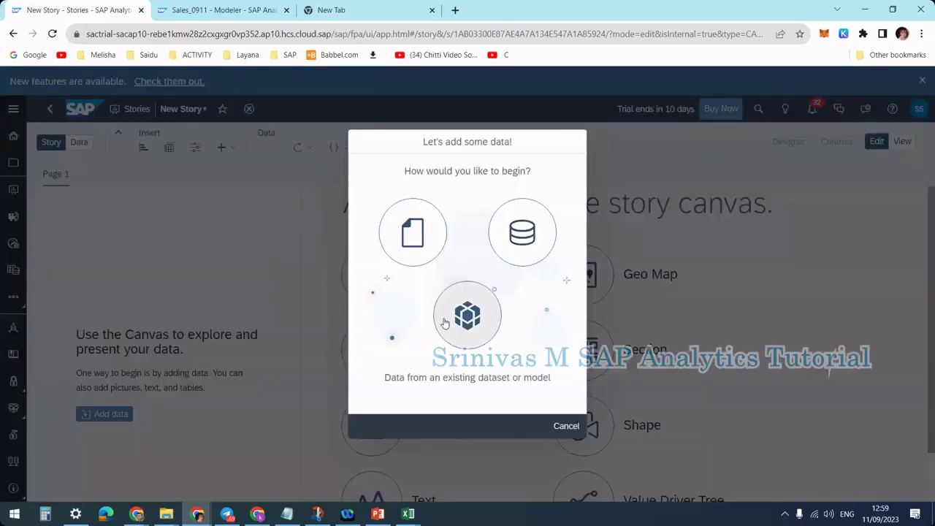
pyautogui.press('Escape')
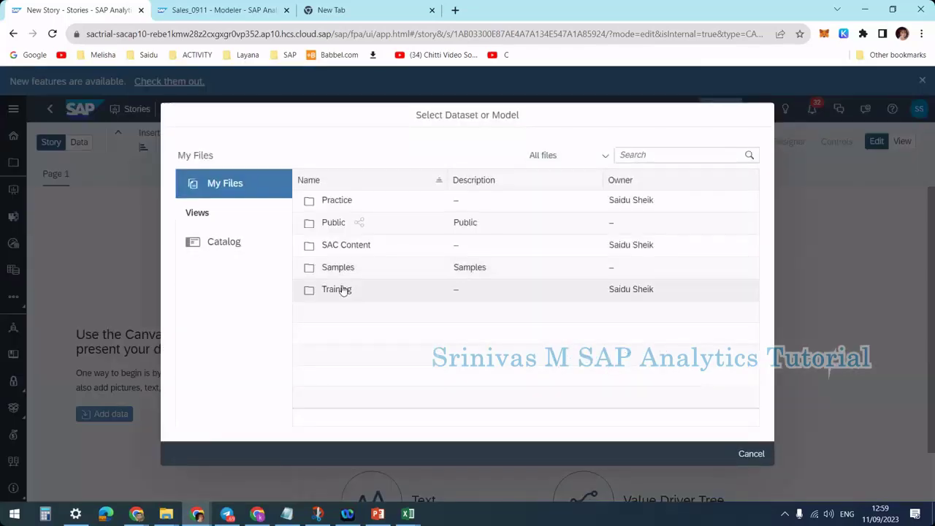
pyautogui.click(342, 290)
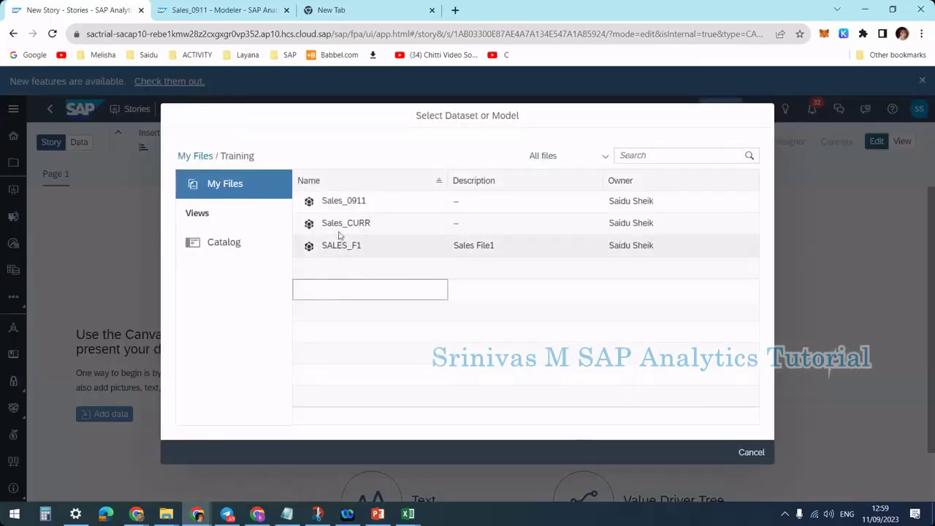
pyautogui.click(747, 453)
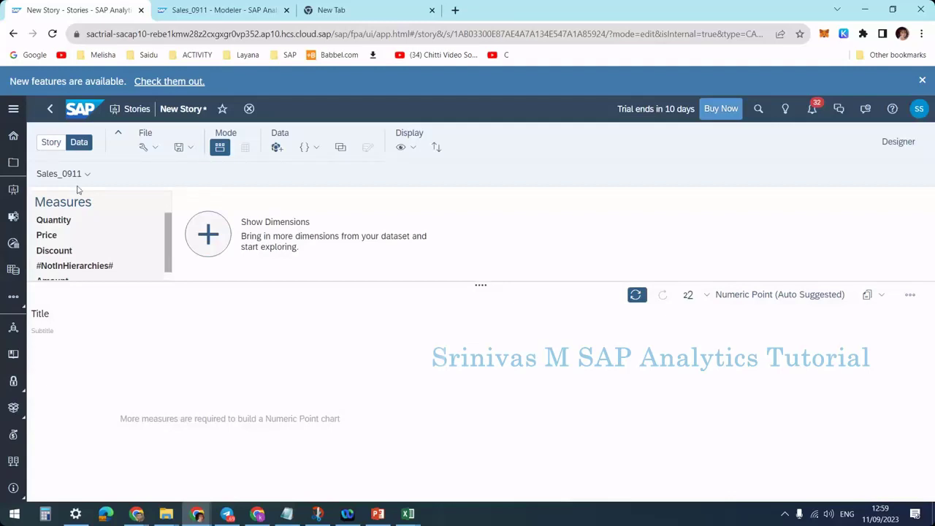
# Step: Insert a table on Page 1 with LOCATION in its rows
pyautogui.click(53, 143)
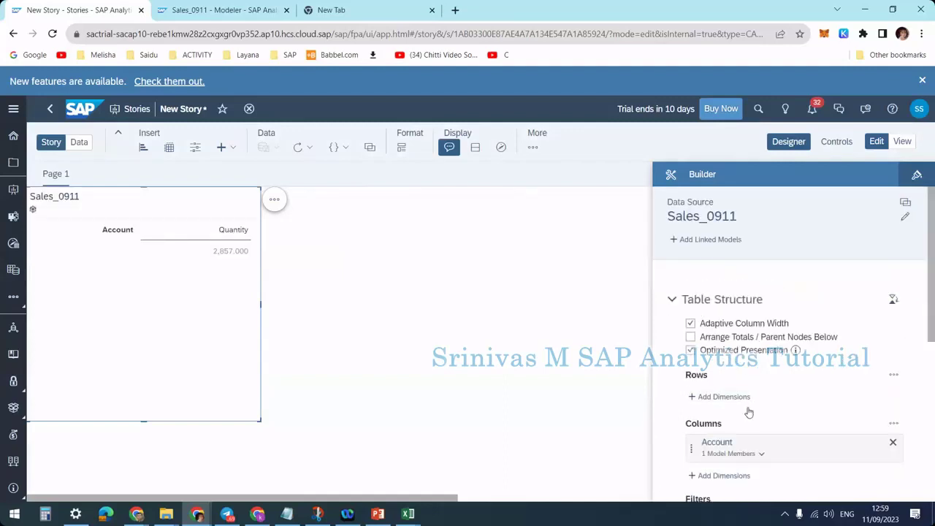
pyautogui.scroll(-1, 749, 414)
pyautogui.click(722, 336)
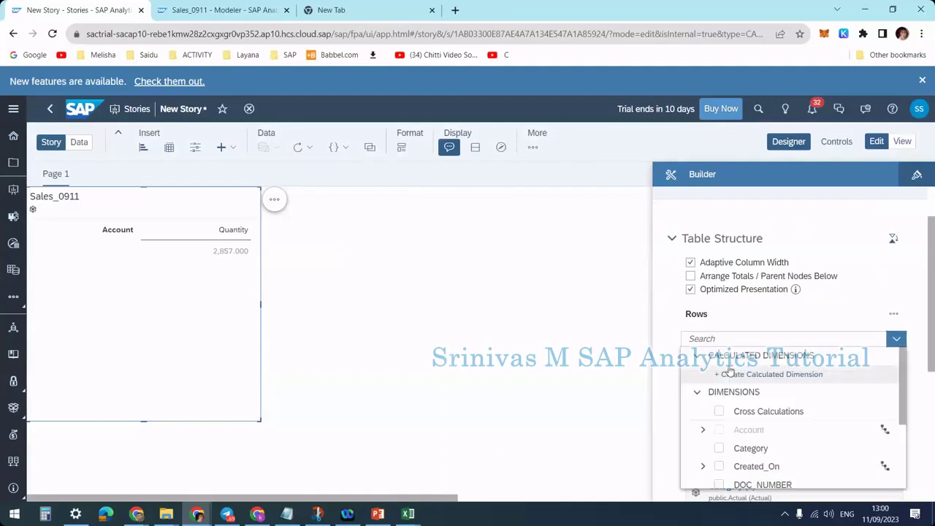
pyautogui.scroll(-1, 751, 457)
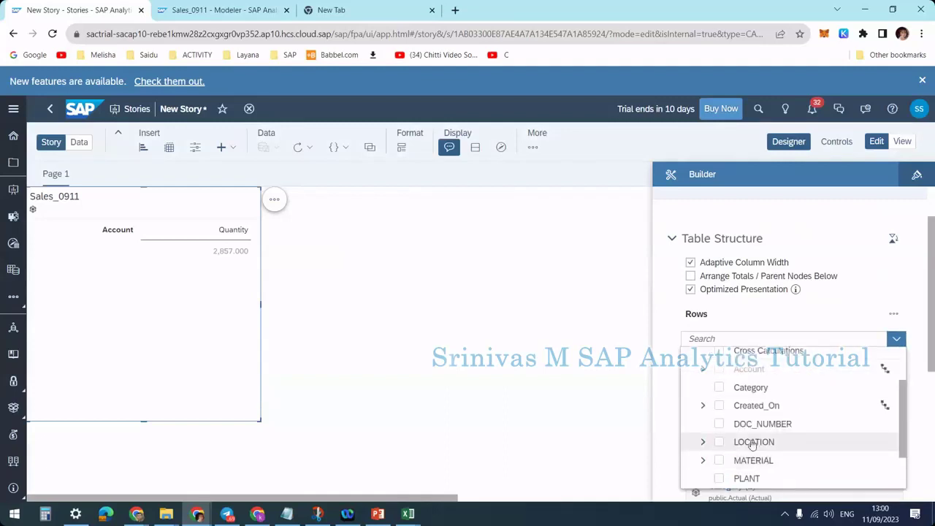
pyautogui.click(666, 389)
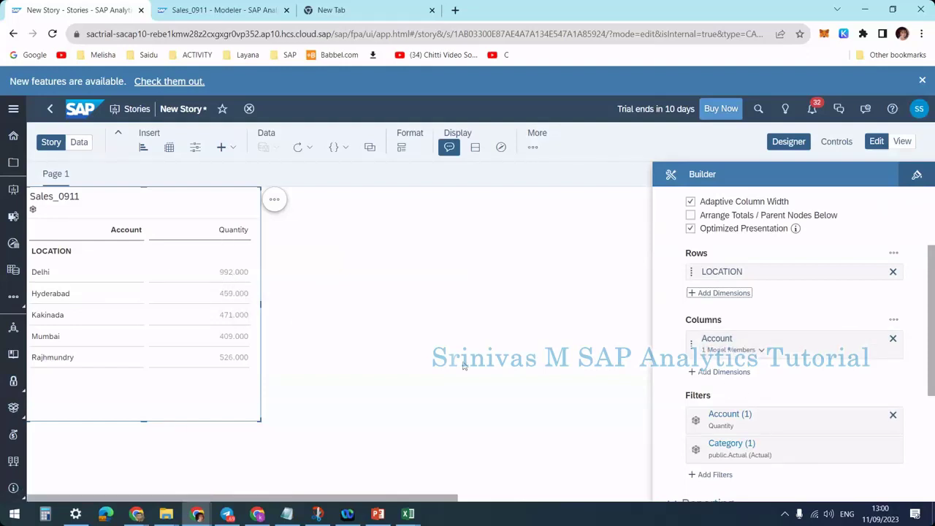
# Step: Filter the table's accounts to show Quantity, Price and Amount
pyautogui.scroll(-1, 735, 395)
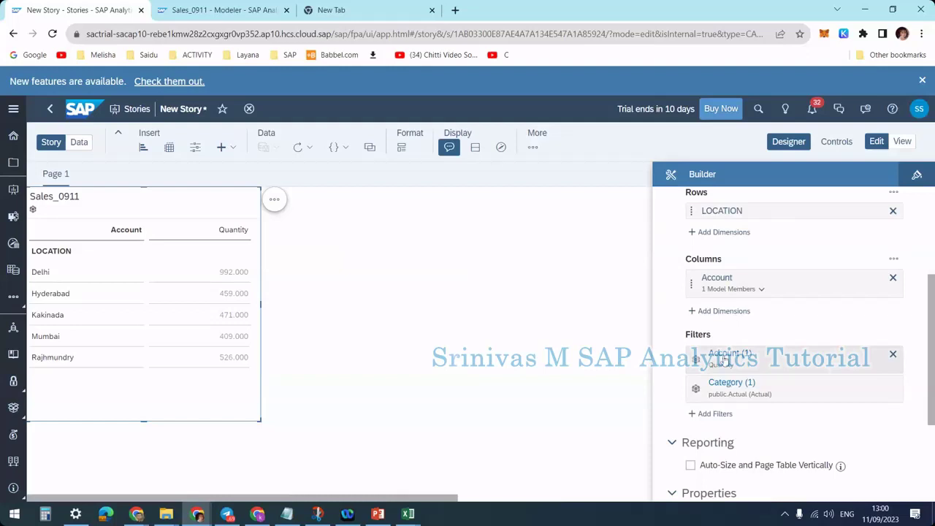
pyautogui.click(719, 358)
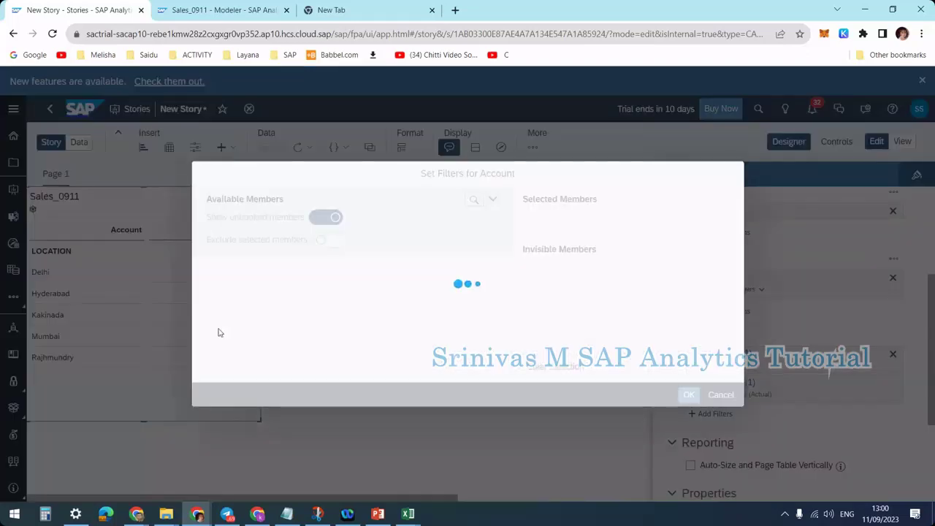
pyautogui.click(212, 317)
pyautogui.click(212, 338)
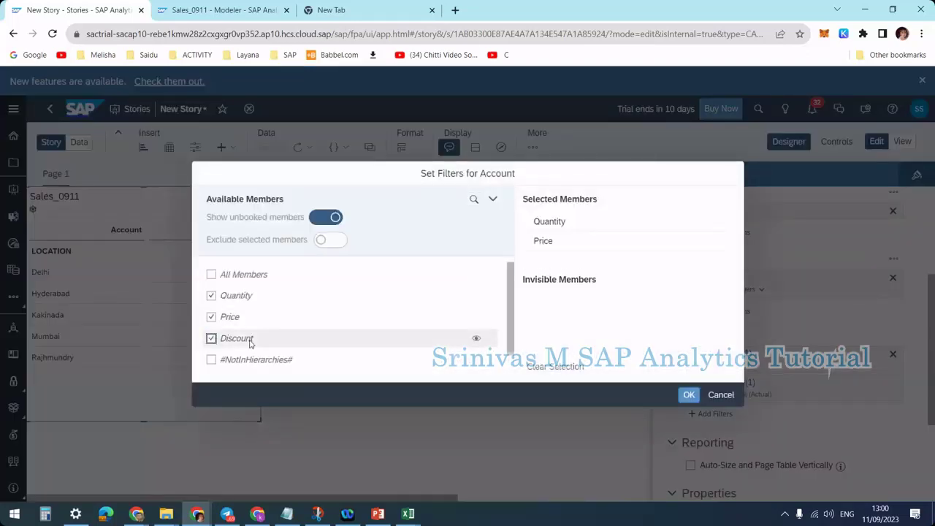
pyautogui.click(219, 346)
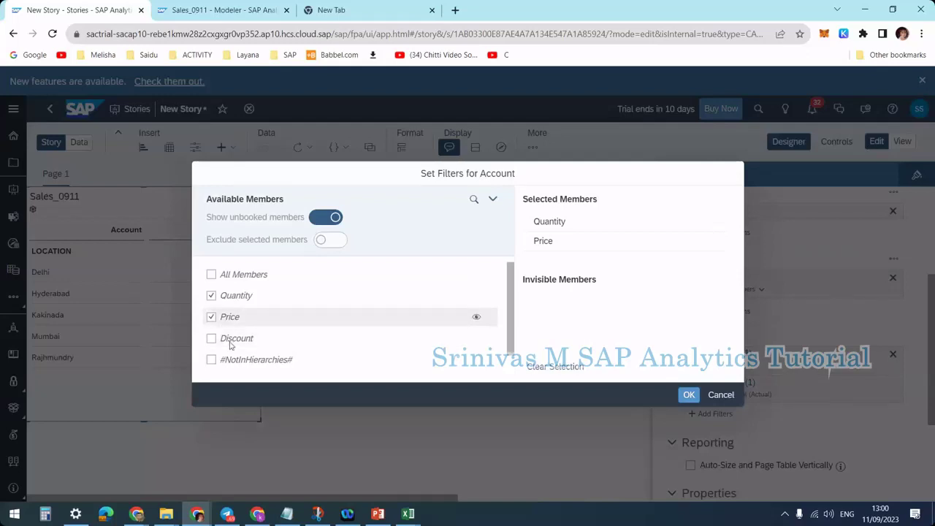
pyautogui.scroll(-1, 231, 345)
pyautogui.click(222, 363)
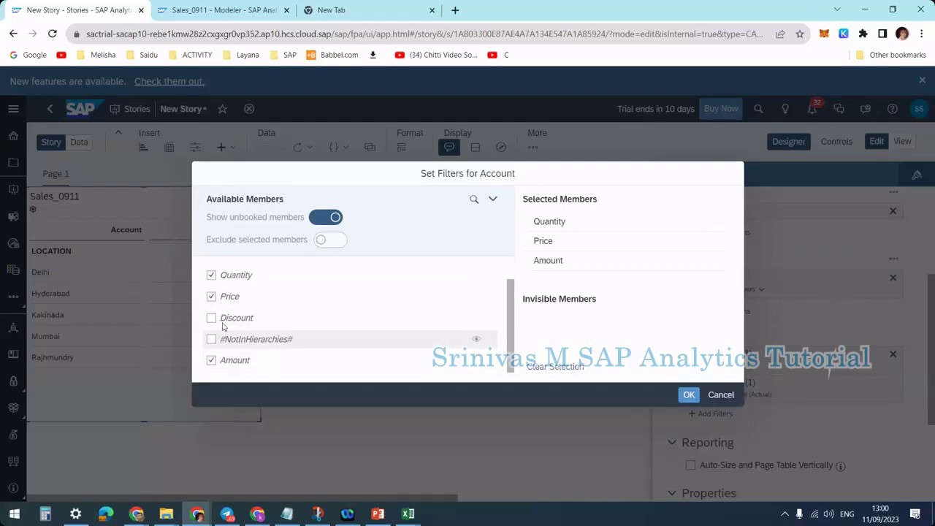
pyautogui.click(223, 319)
pyautogui.click(223, 320)
pyautogui.click(688, 395)
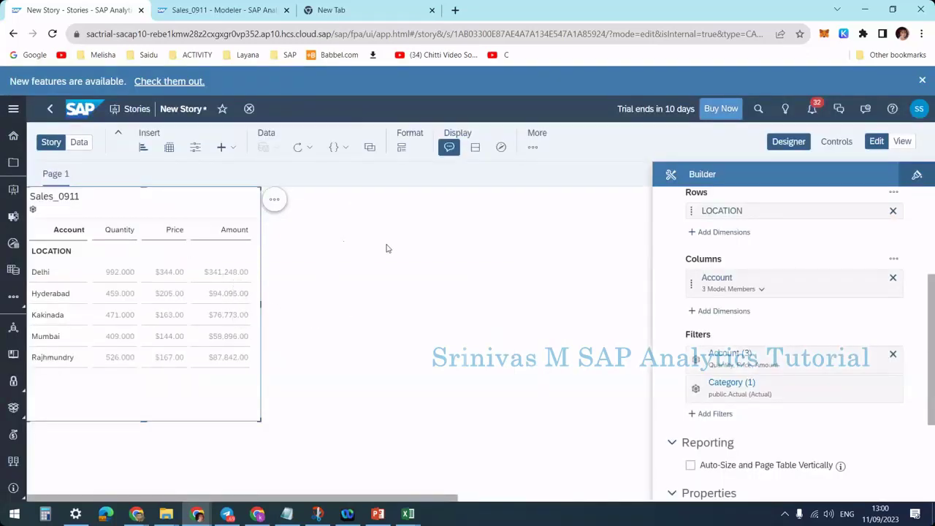
# Step: Insert a vertical bar chart beside the table measuring Quantity
pyautogui.click(354, 220)
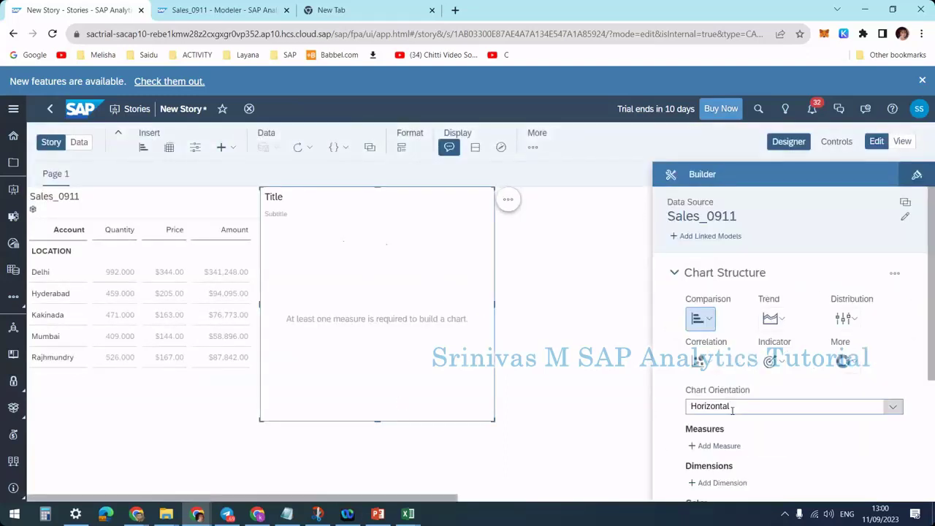
pyautogui.click(732, 405)
pyautogui.click(731, 424)
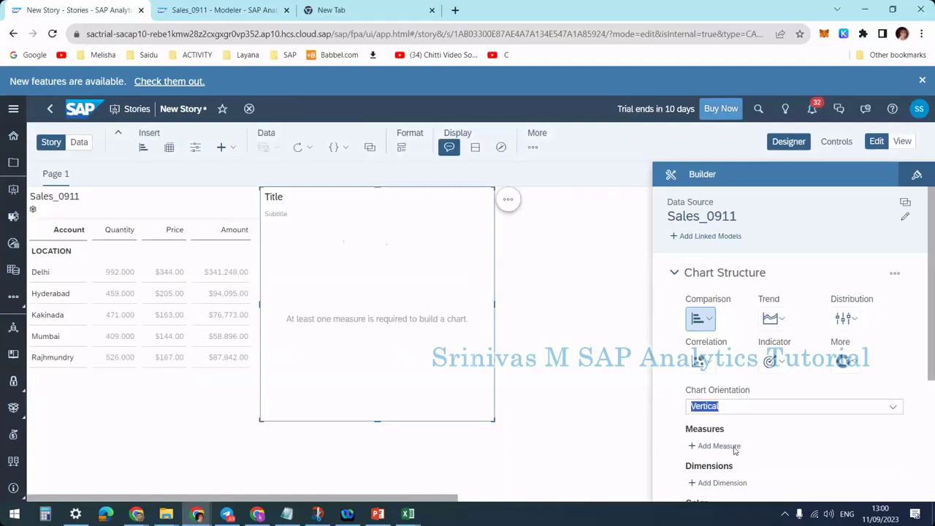
pyautogui.scroll(-1, 724, 445)
pyautogui.click(716, 389)
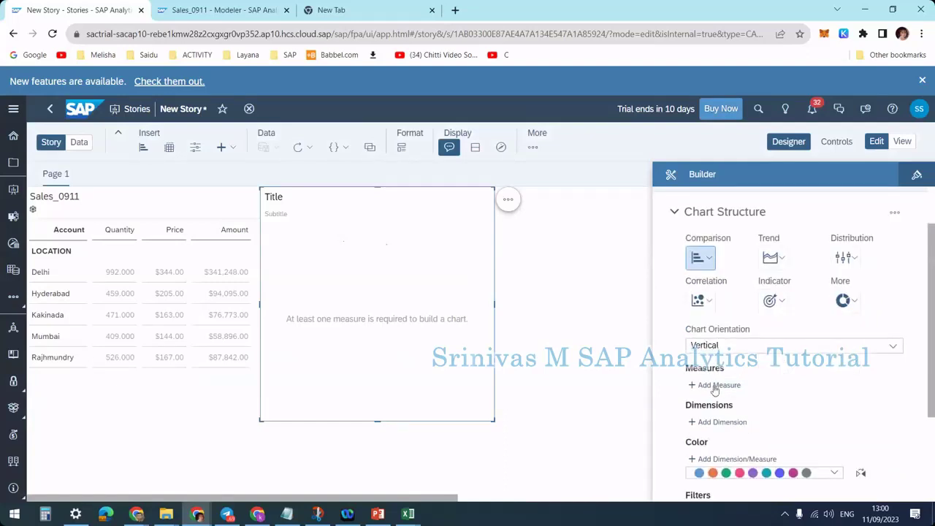
pyautogui.click(715, 392)
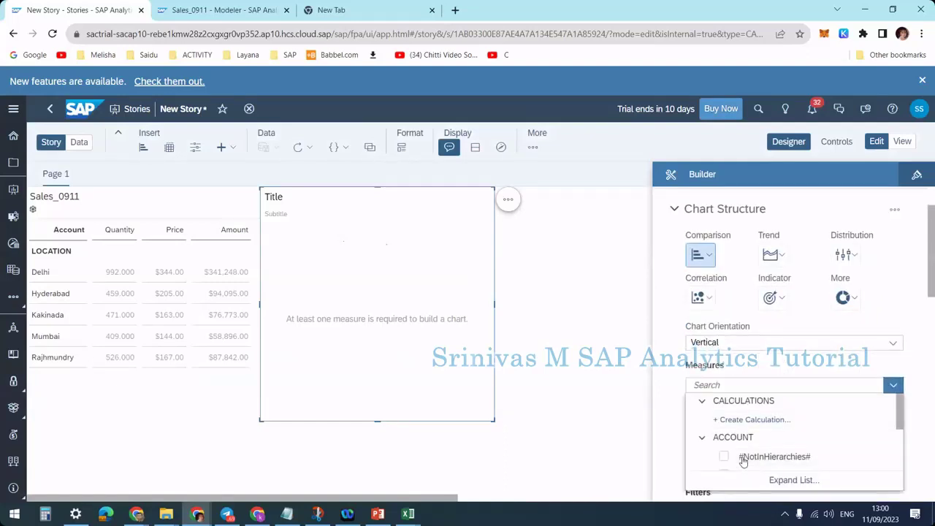
pyautogui.scroll(-1, 742, 446)
pyautogui.scroll(-1, 747, 447)
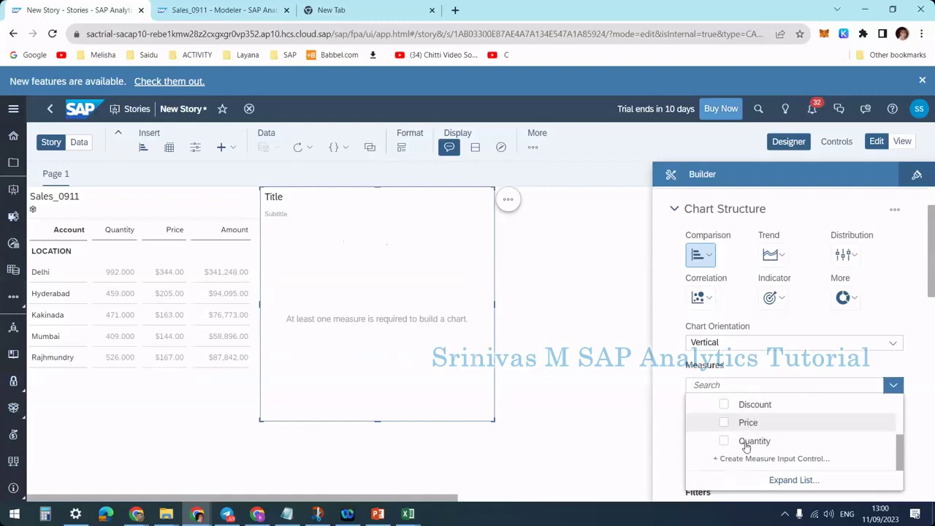
pyautogui.click(748, 442)
pyautogui.click(672, 415)
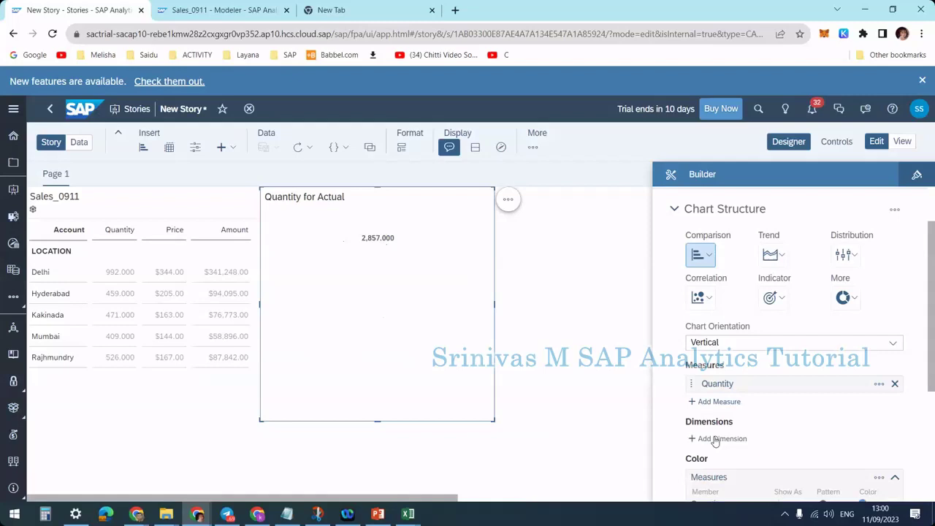
# Step: Break the chart down by LOCATION and adjust its height
pyautogui.click(717, 438)
pyautogui.scroll(-5, 720, 442)
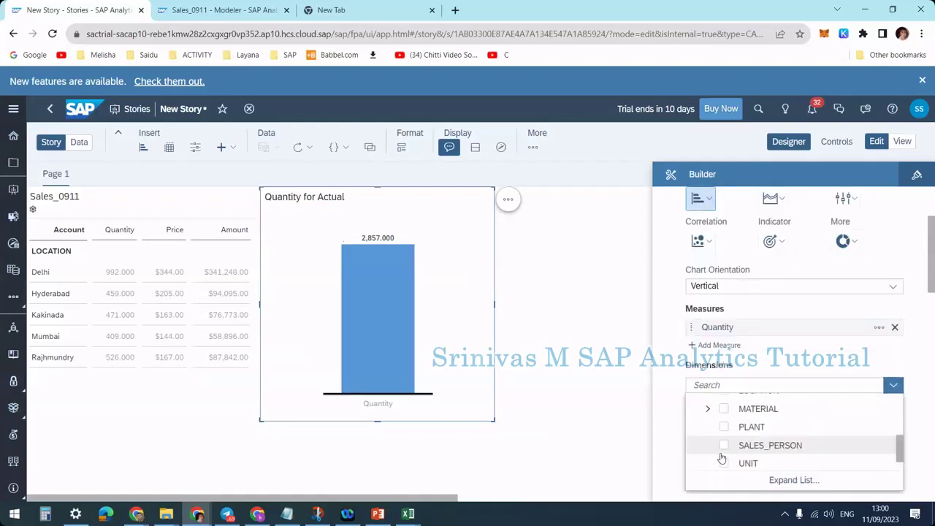
pyautogui.scroll(-2, 722, 454)
pyautogui.scroll(4, 707, 439)
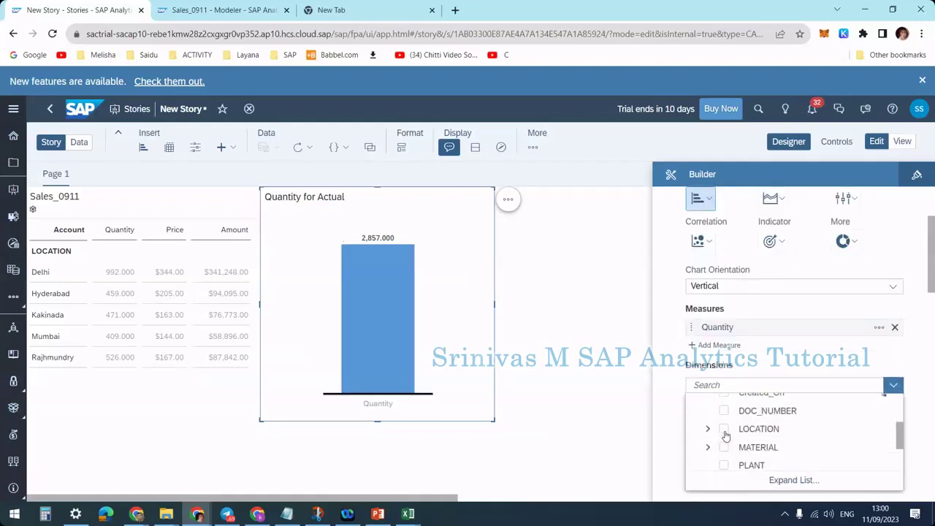
pyautogui.click(708, 430)
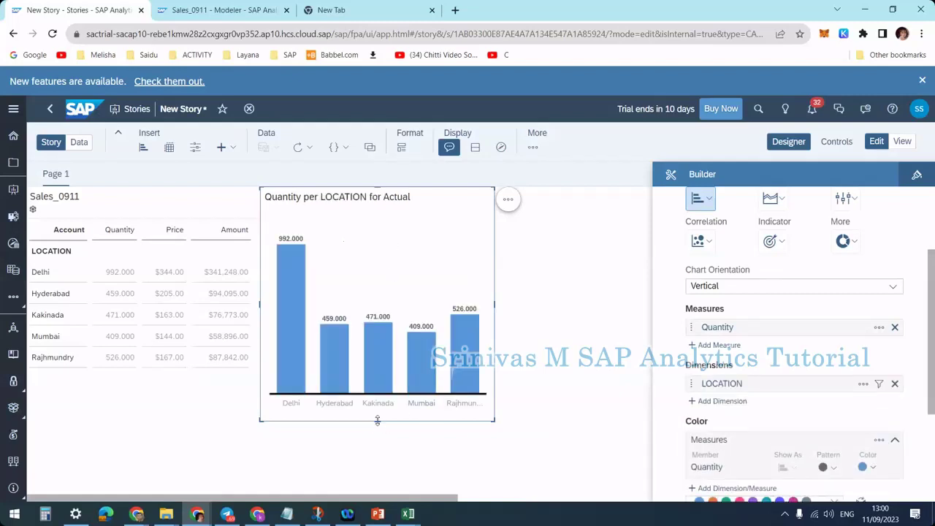
pyautogui.moveTo(377, 420)
pyautogui.mouseDown()
pyautogui.moveTo(378, 391)
pyautogui.moveTo(379, 421)
pyautogui.mouseUp()
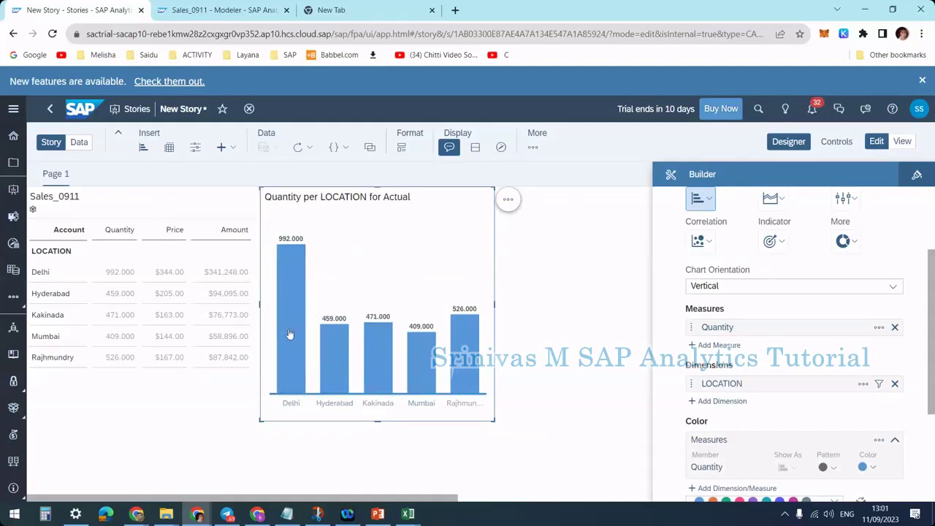
# Step: Preview the story, return to edit mode, and open the bar chart's Builder settings
pyautogui.moveTo(366, 332)
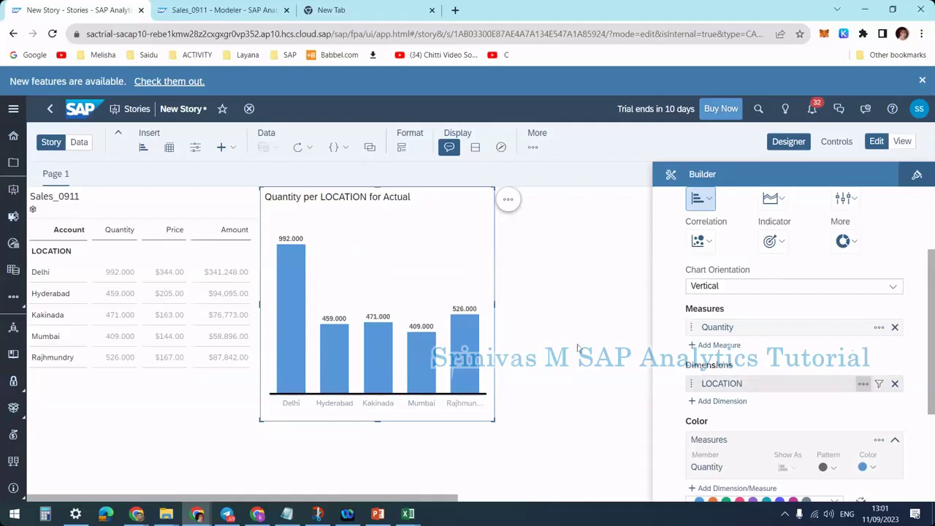
pyautogui.click(904, 147)
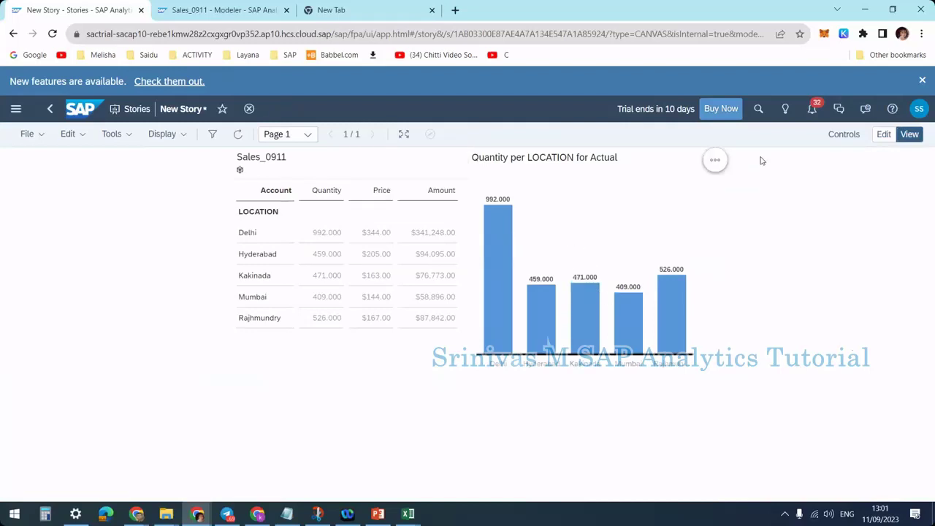
pyautogui.click(884, 134)
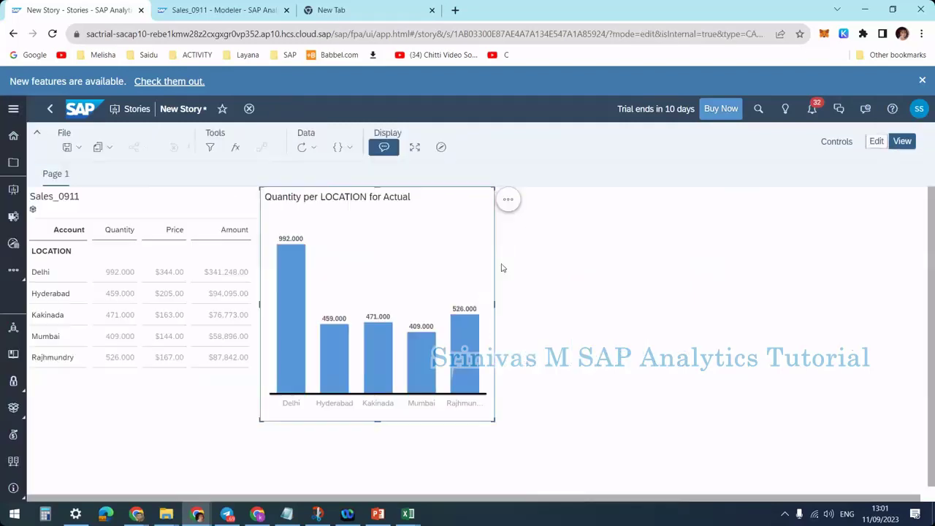
pyautogui.click(409, 244)
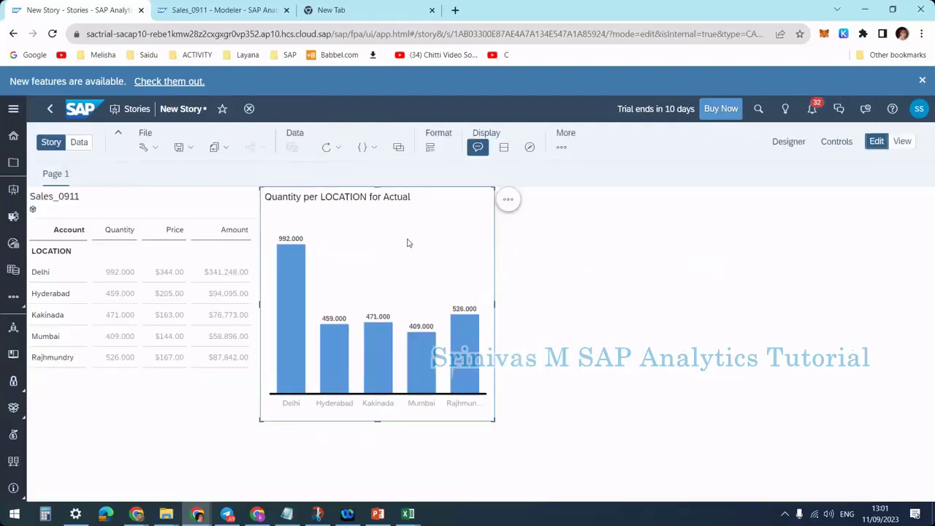
pyautogui.click(789, 141)
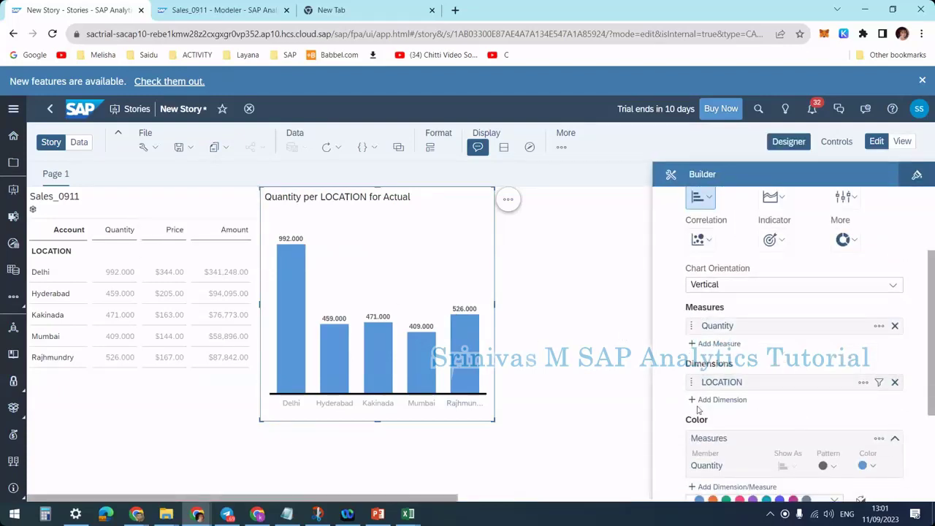
# Step: Swap the chart's LOCATION dimension for a dimension input control offering LOCATION and PLANT
pyautogui.scroll(-2, 798, 400)
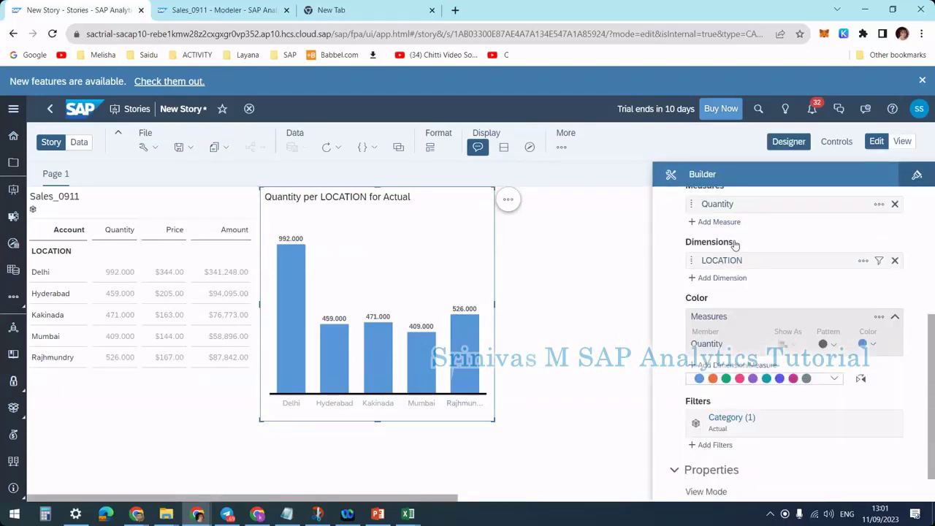
pyautogui.click(894, 261)
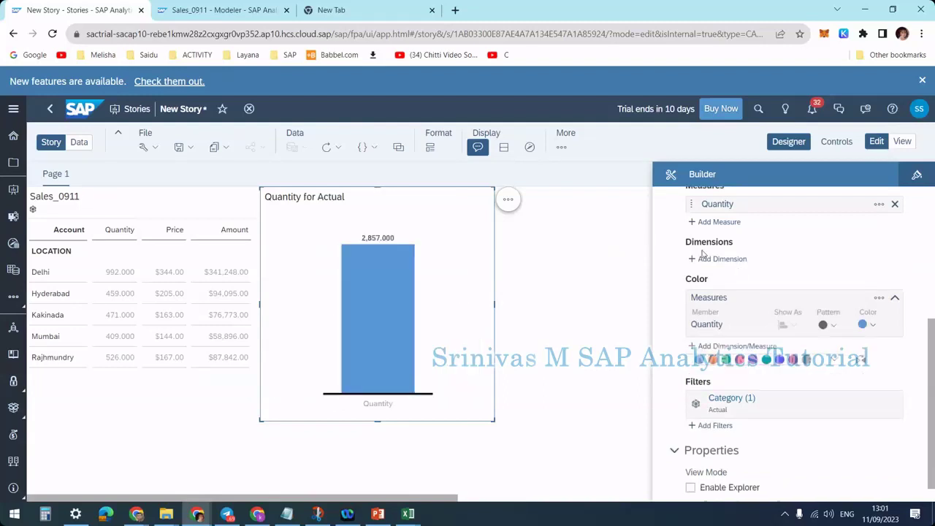
pyautogui.click(711, 260)
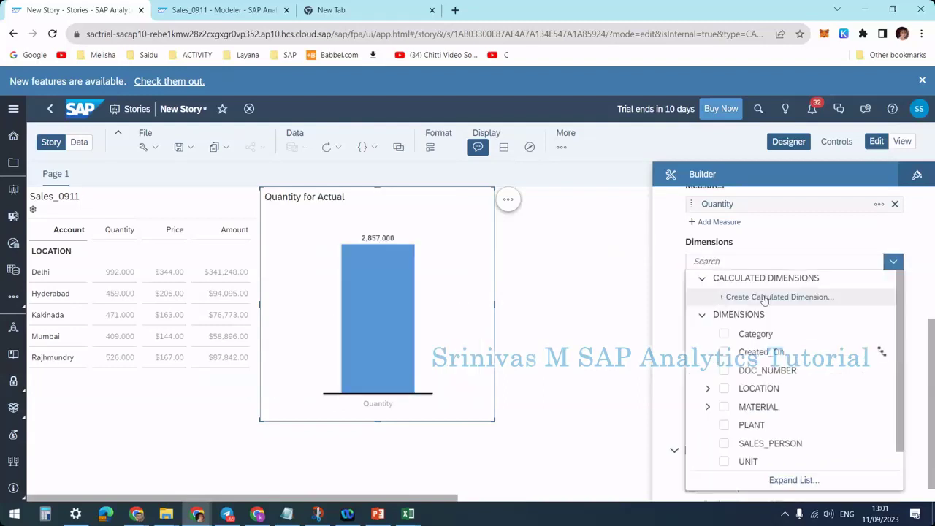
pyautogui.scroll(-1, 745, 427)
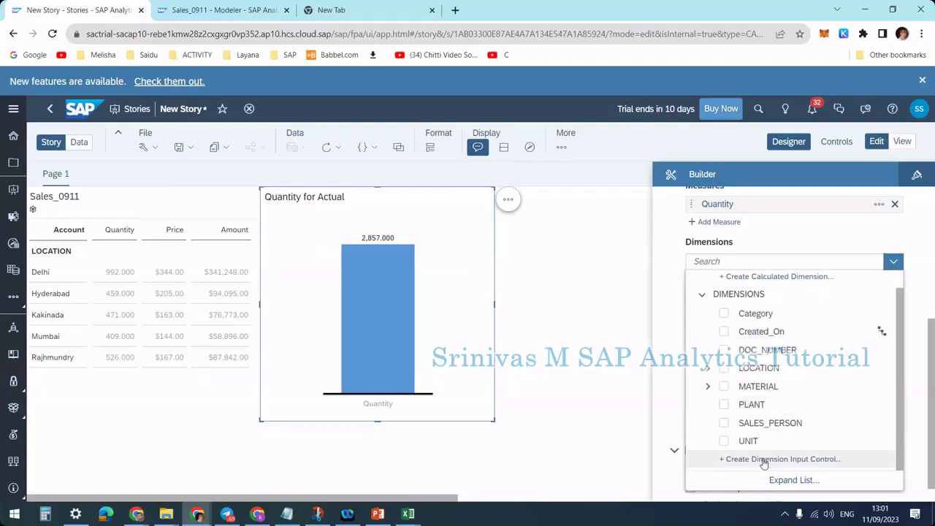
pyautogui.click(787, 460)
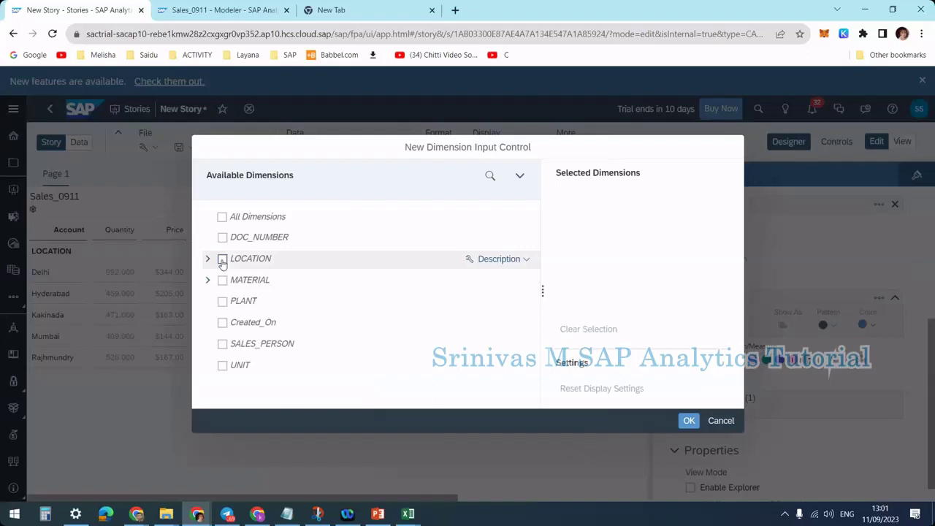
pyautogui.click(223, 259)
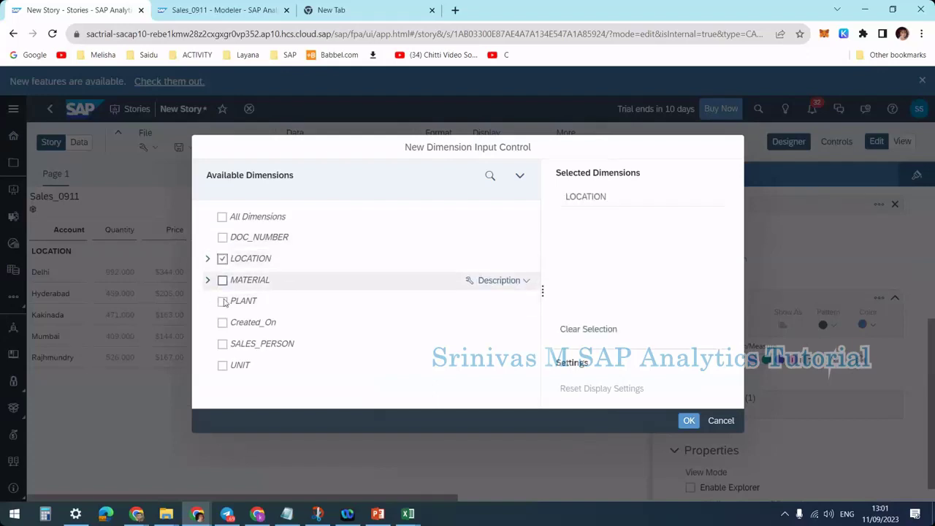
pyautogui.click(223, 301)
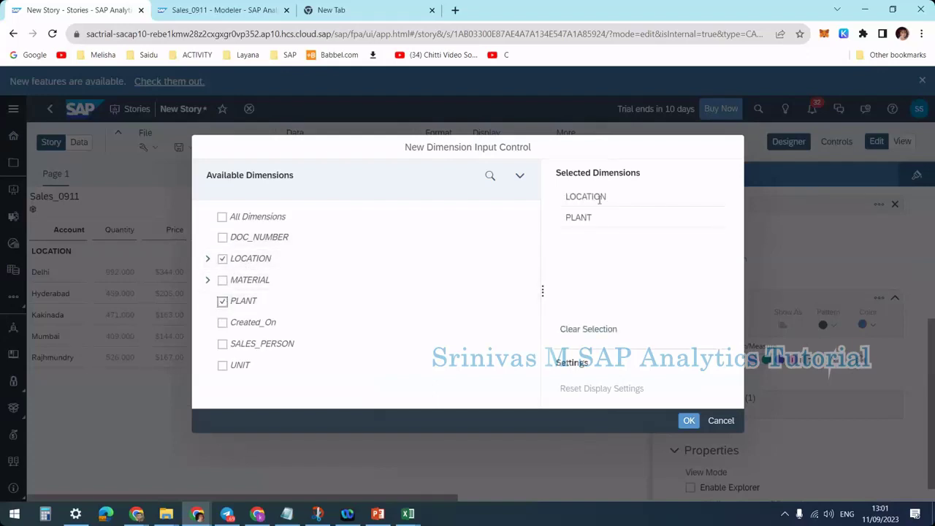
pyautogui.click(688, 421)
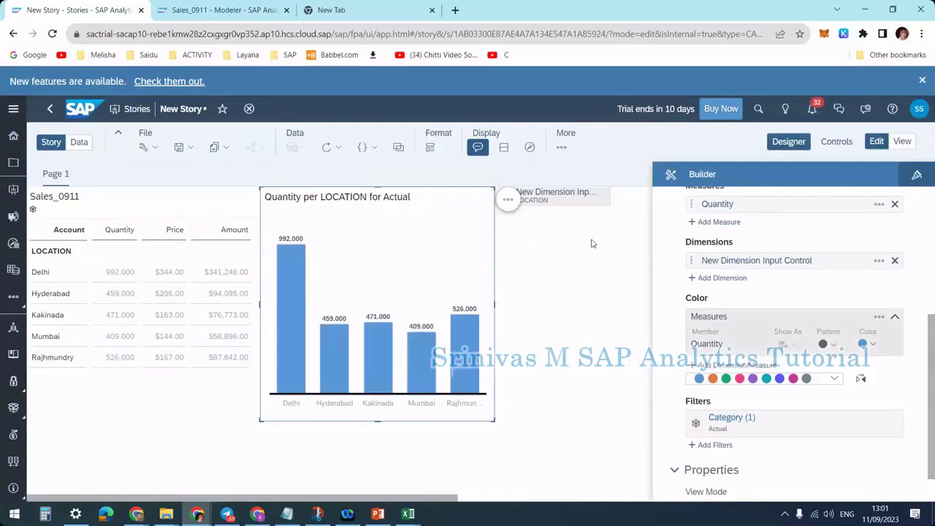
# Step: Select the dimension input control widget on the canvas and open its options menu
pyautogui.click(879, 261)
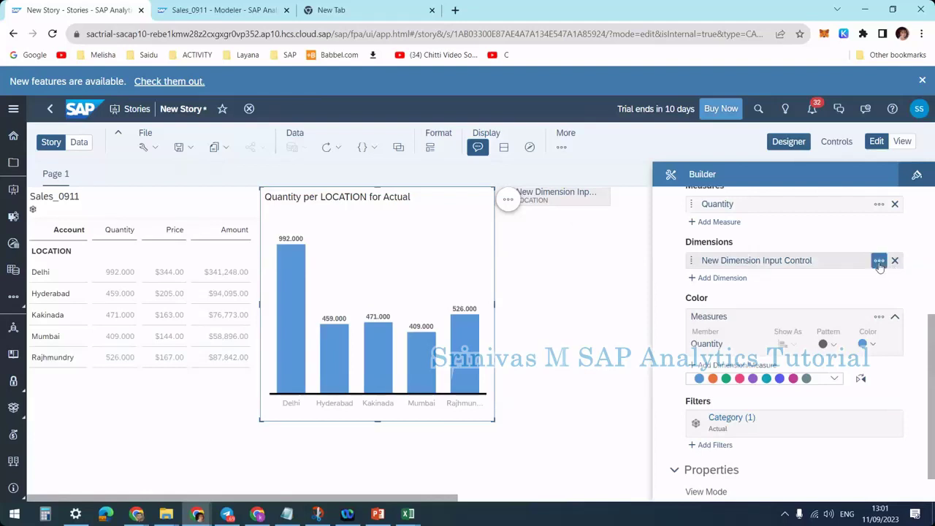
pyautogui.moveTo(860, 281)
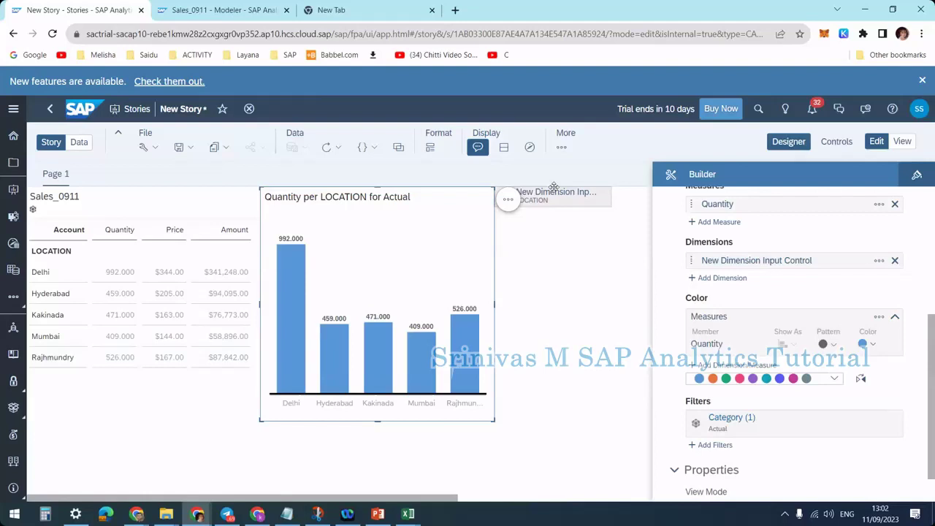
pyautogui.click(581, 196)
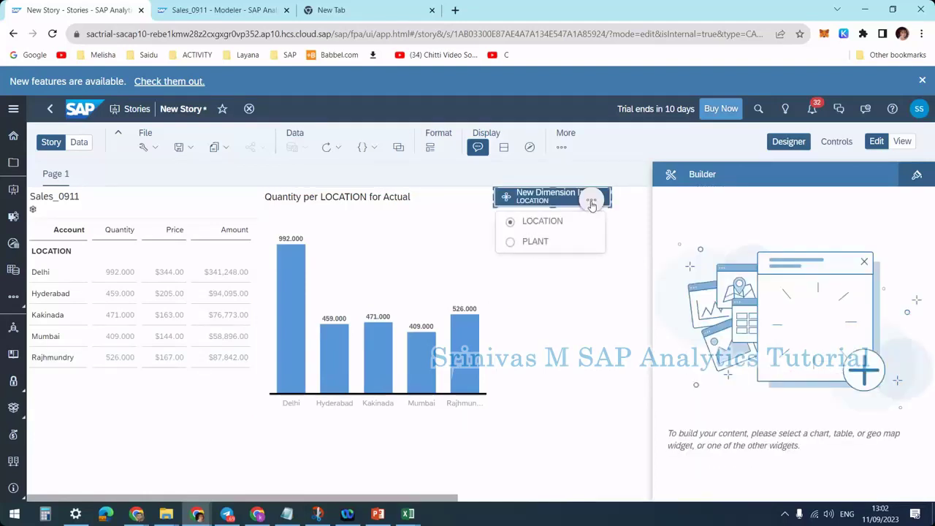
pyautogui.click(592, 201)
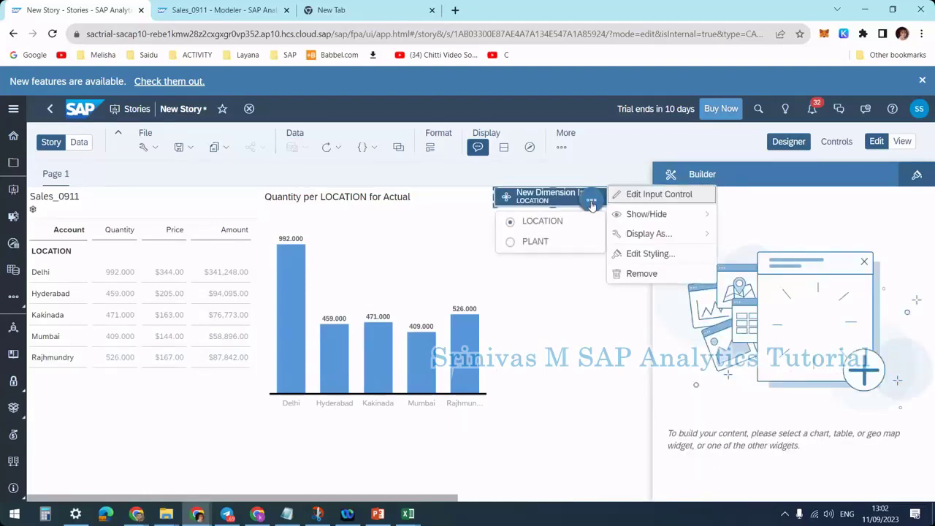
# Step: Review the input control's LOCATION and PLANT dimensions in Edit Input Control and confirm unchanged
pyautogui.click(645, 194)
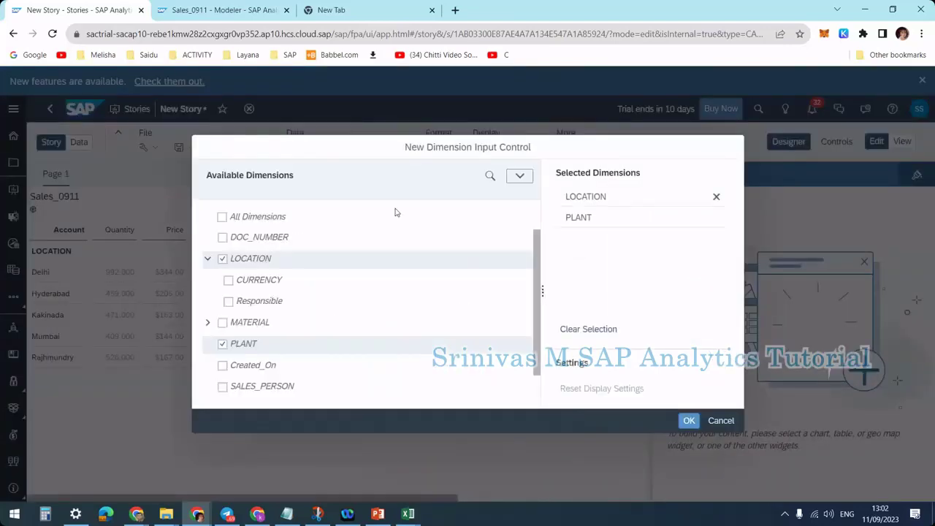
pyautogui.click(517, 178)
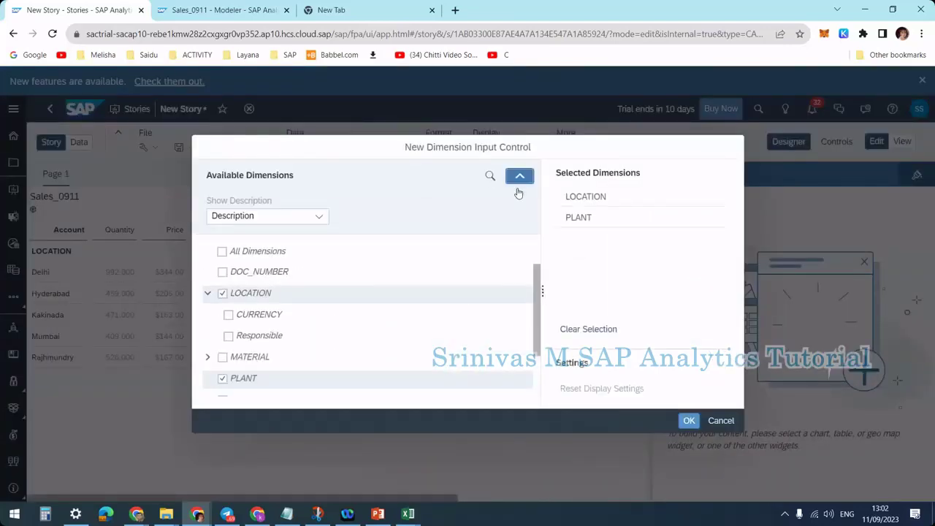
pyautogui.click(519, 179)
pyautogui.click(689, 421)
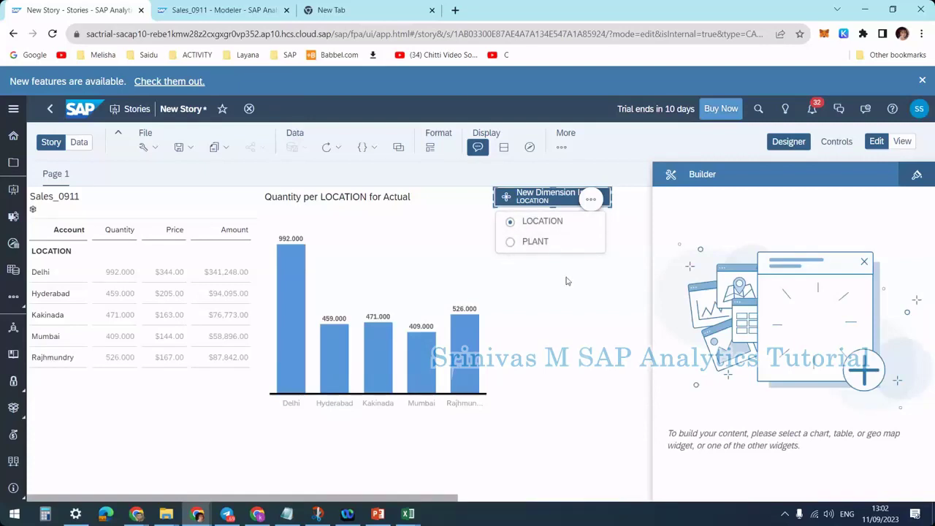
pyautogui.click(564, 214)
pyautogui.click(552, 202)
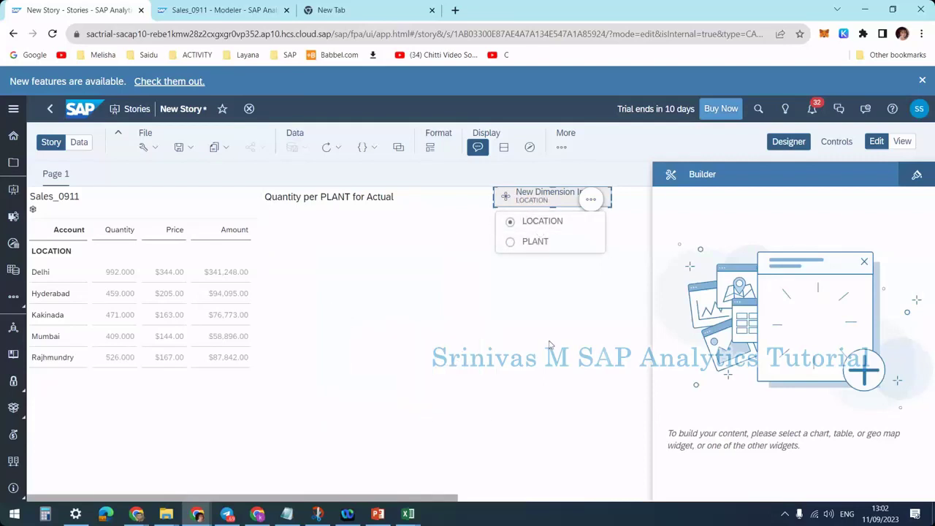
# Step: In view mode, switch the input control to PLANT, then return to edit mode
pyautogui.click(902, 142)
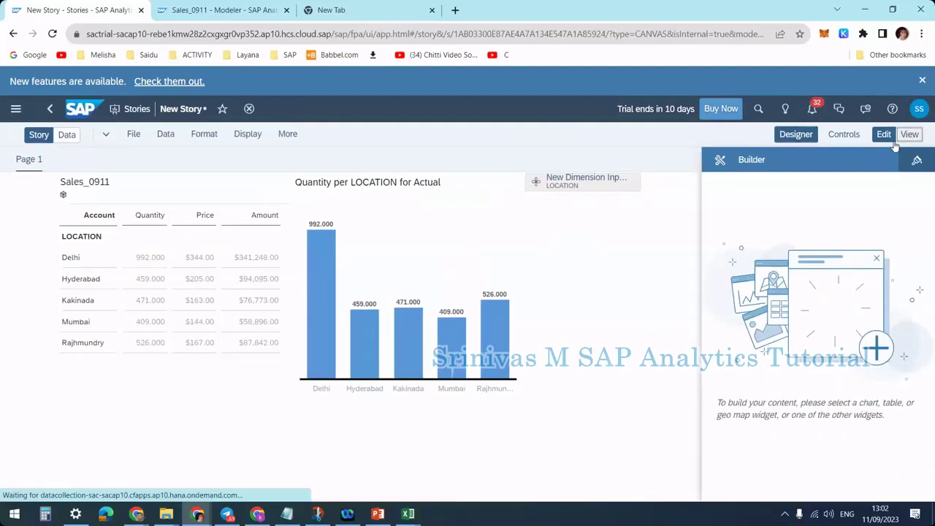
pyautogui.click(699, 163)
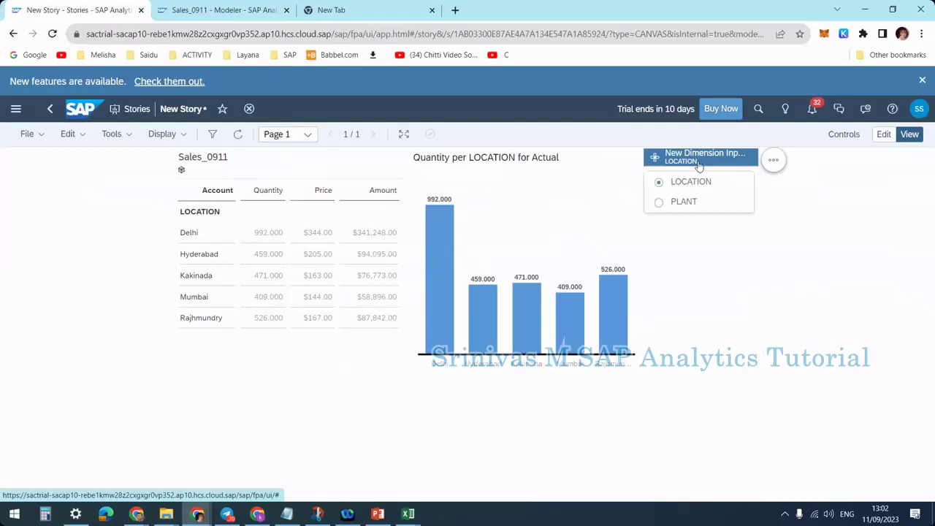
pyautogui.click(659, 202)
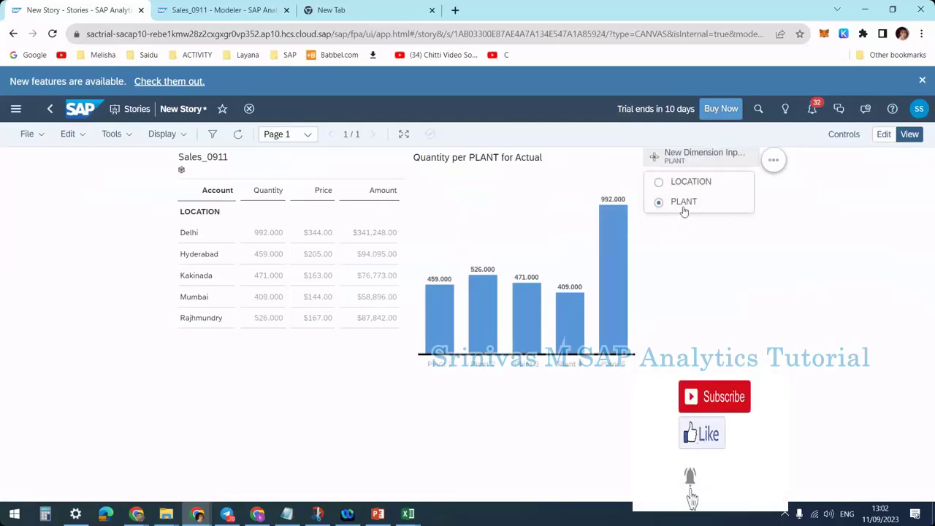
pyautogui.click(687, 173)
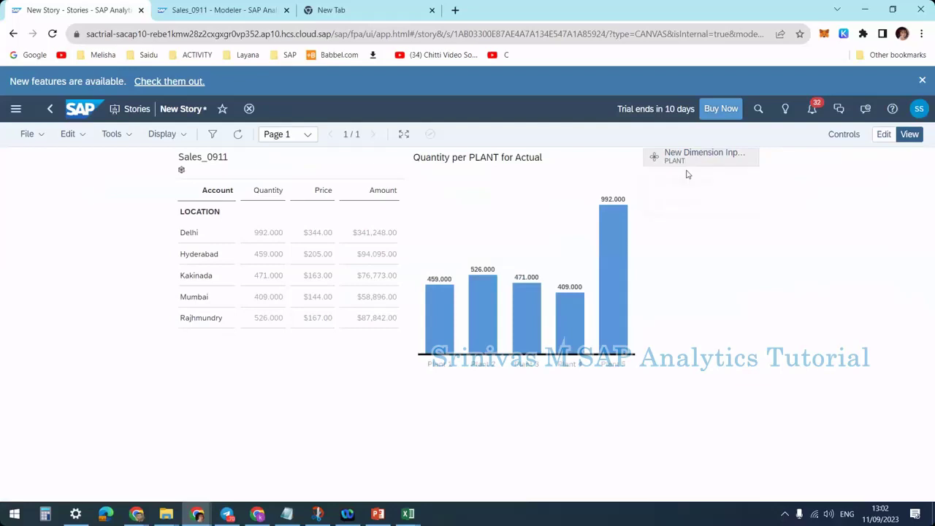
pyautogui.click(884, 134)
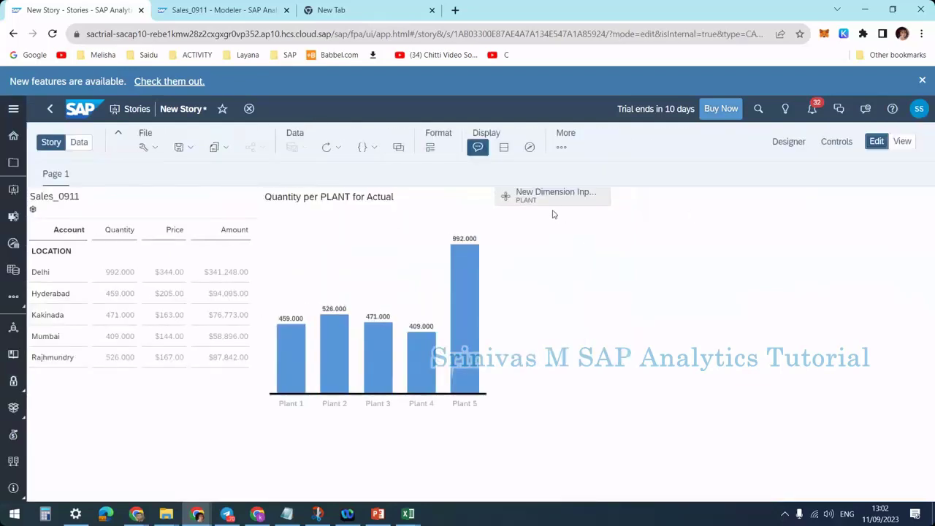
# Step: Open the Builder for the bar chart and remove its Quantity measure
pyautogui.click(553, 196)
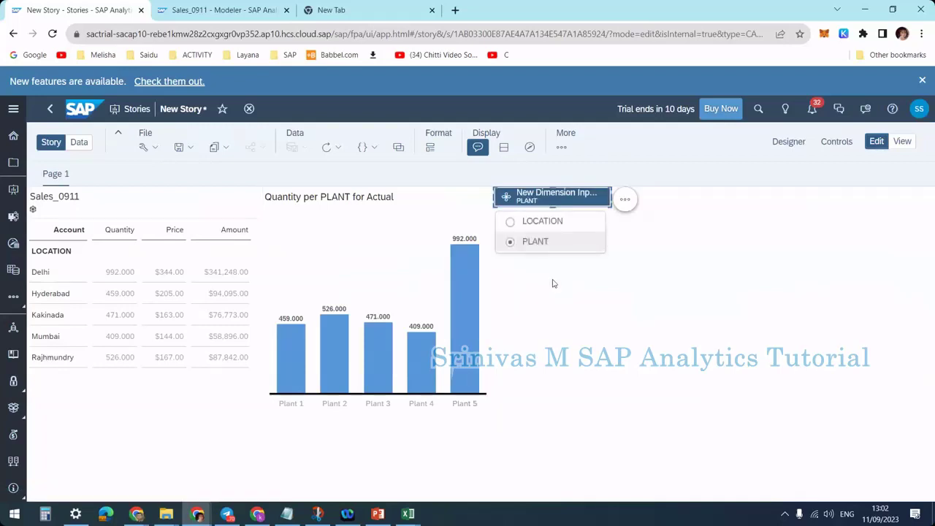
pyautogui.click(606, 234)
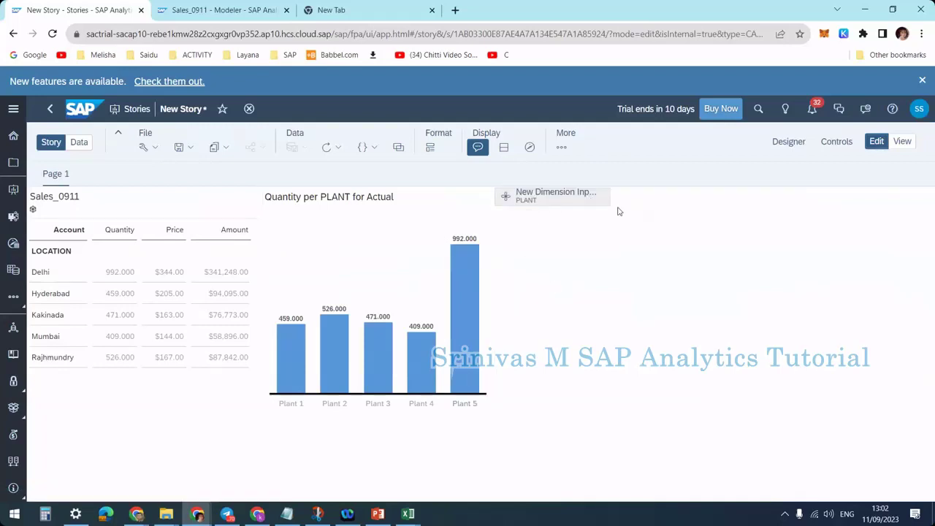
pyautogui.click(779, 147)
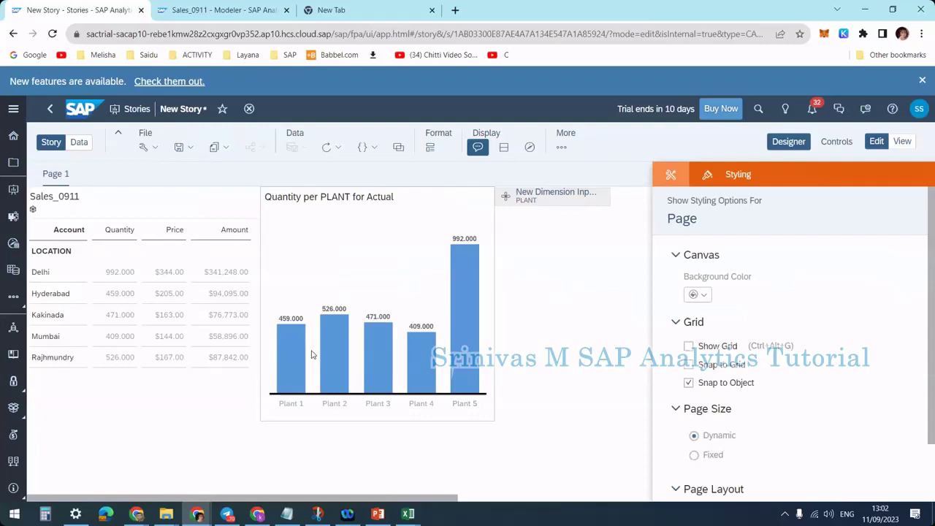
pyautogui.click(671, 175)
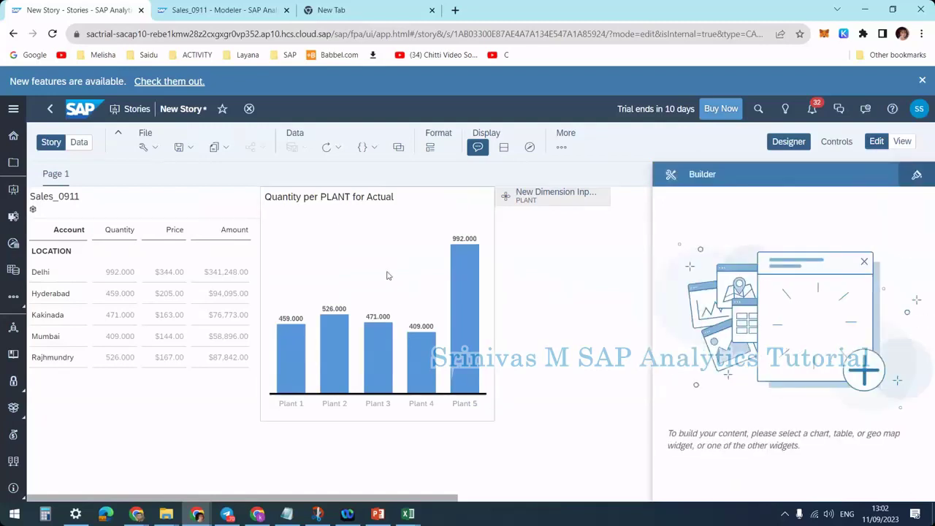
pyautogui.click(483, 270)
pyautogui.scroll(-3, 737, 395)
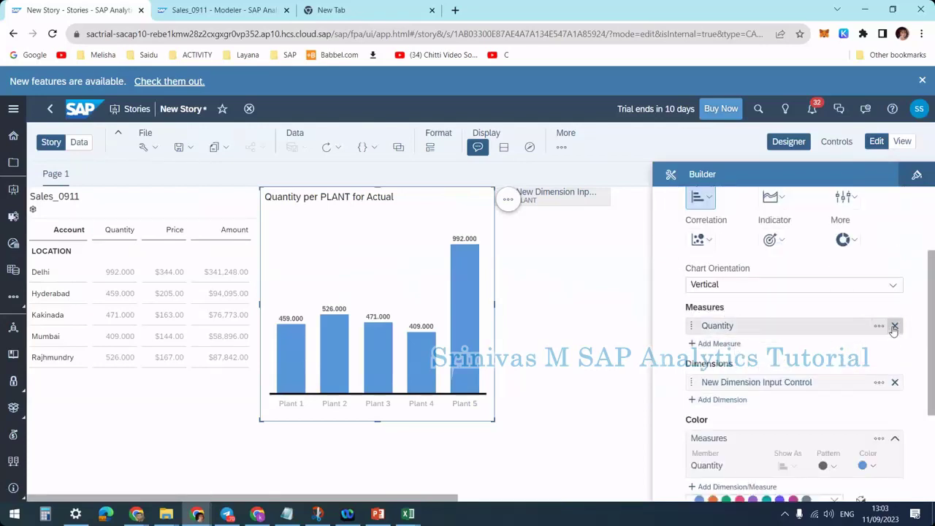
pyautogui.click(894, 326)
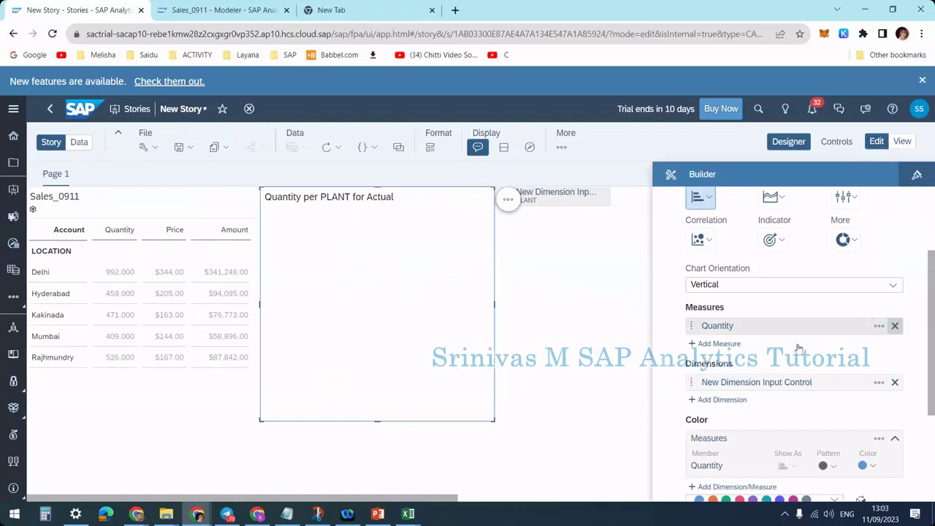
# Step: Create a measure input control for the chart offering Amount, Price and Quantity
pyautogui.click(716, 337)
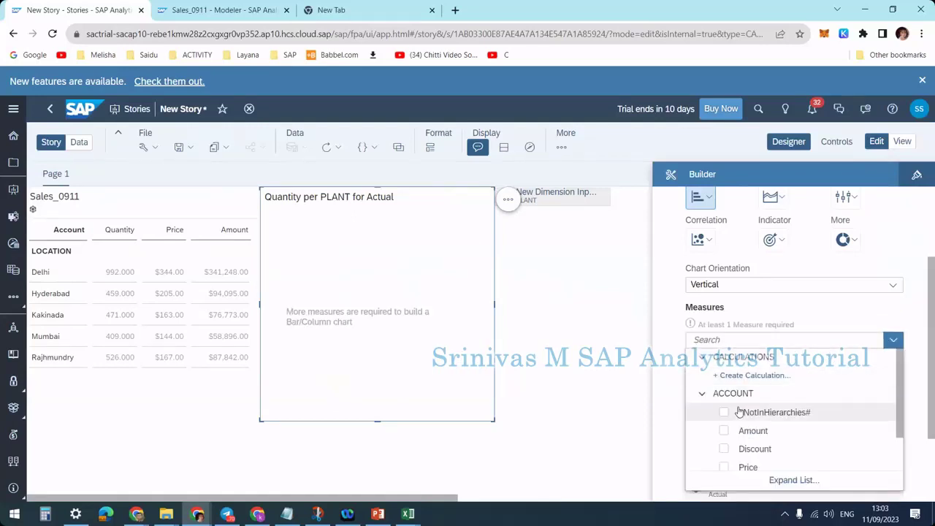
pyautogui.scroll(-2, 759, 410)
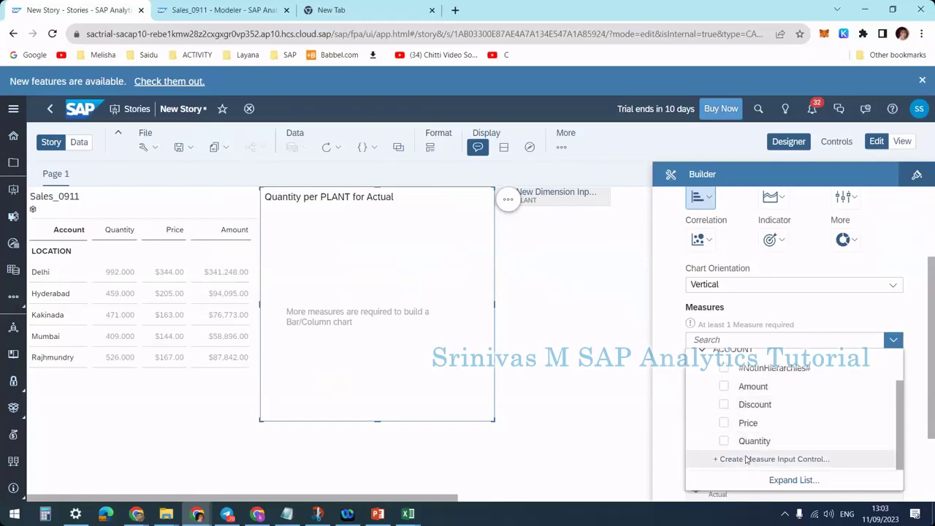
pyautogui.click(773, 459)
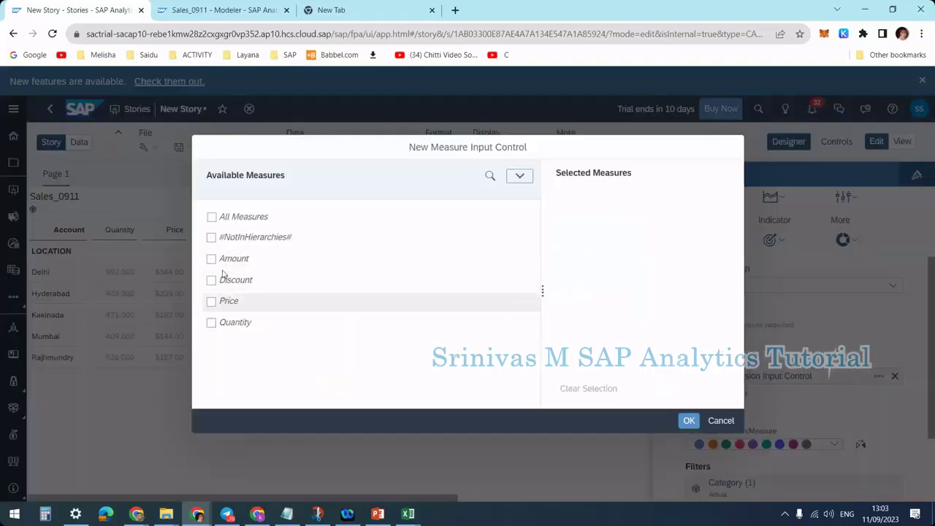
pyautogui.click(223, 267)
pyautogui.click(224, 280)
pyautogui.click(223, 280)
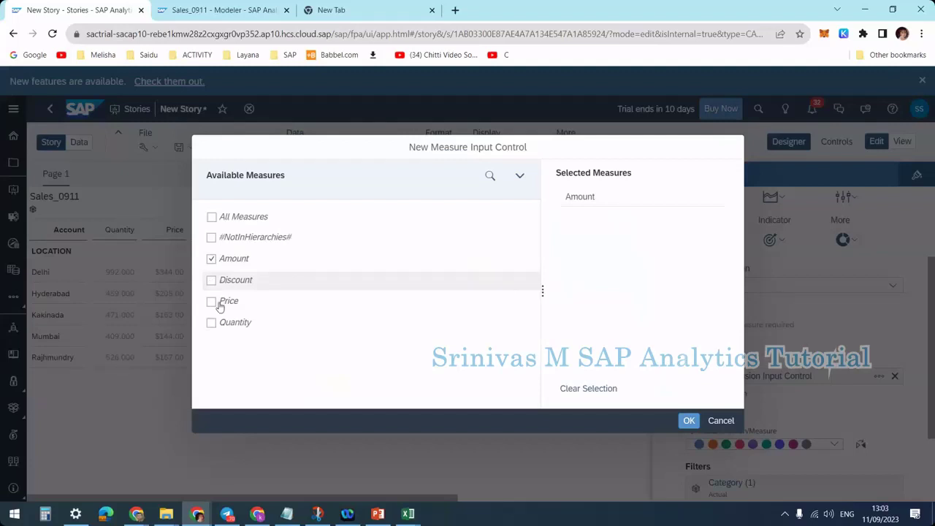
pyautogui.click(224, 302)
pyautogui.click(223, 326)
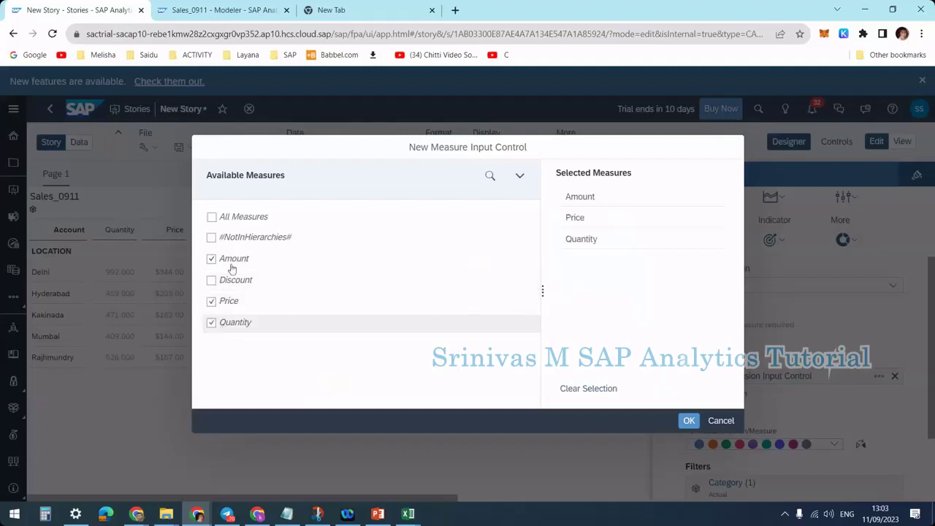
pyautogui.click(689, 422)
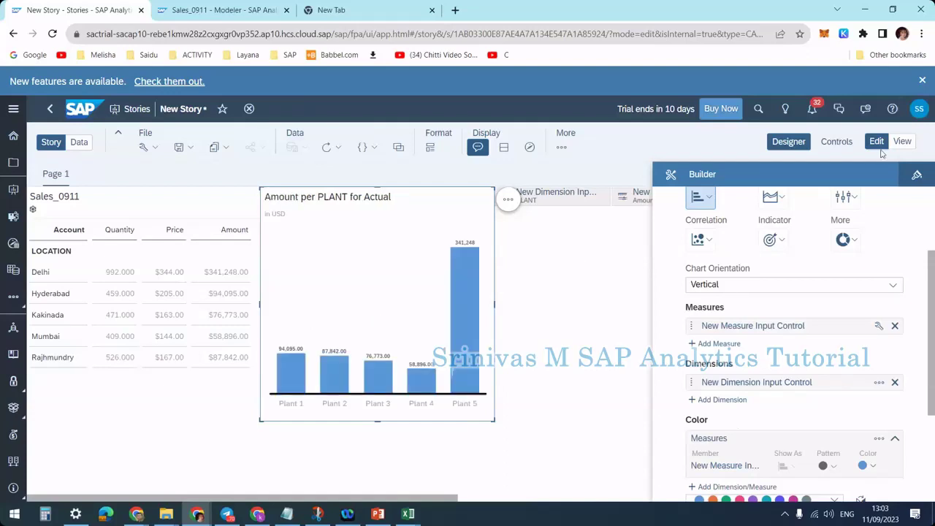
# Step: Move the measure input control directly below the dimension control
pyautogui.click(789, 141)
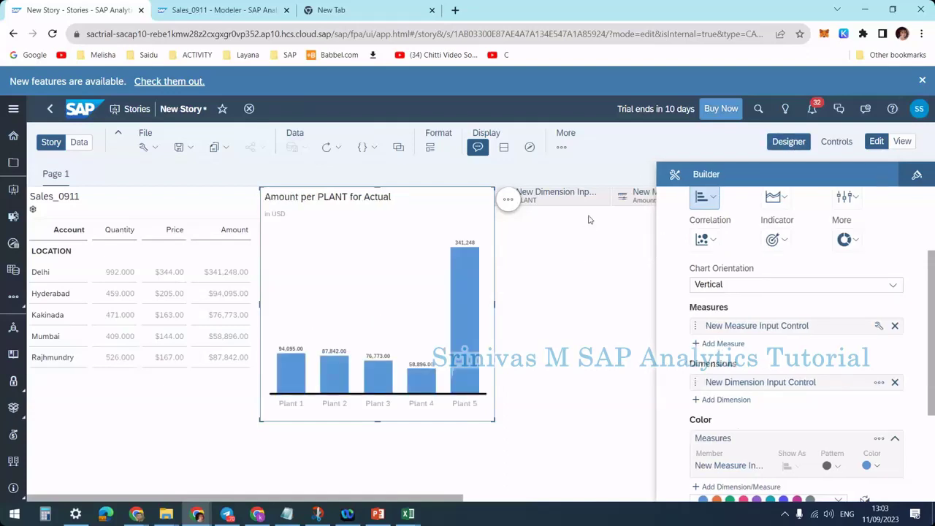
pyautogui.click(652, 198)
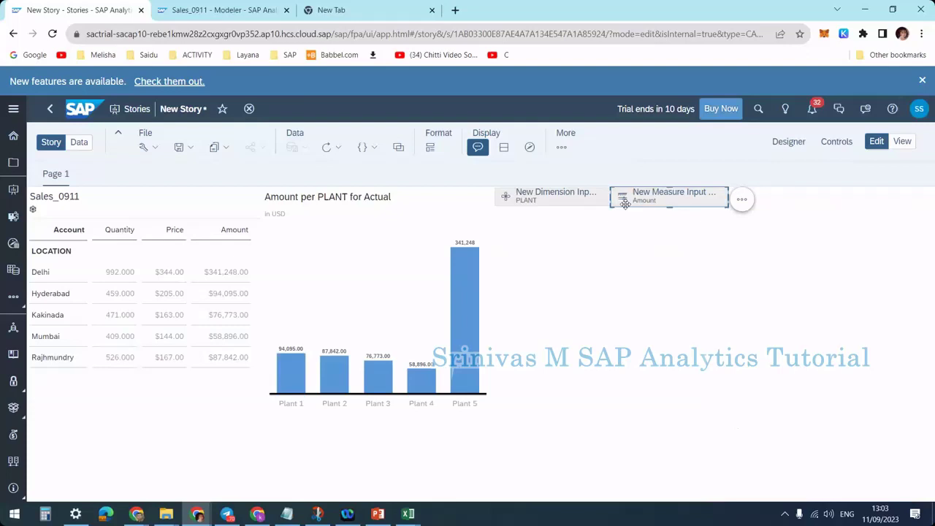
pyautogui.moveTo(625, 204); pyautogui.dragTo(510, 229)
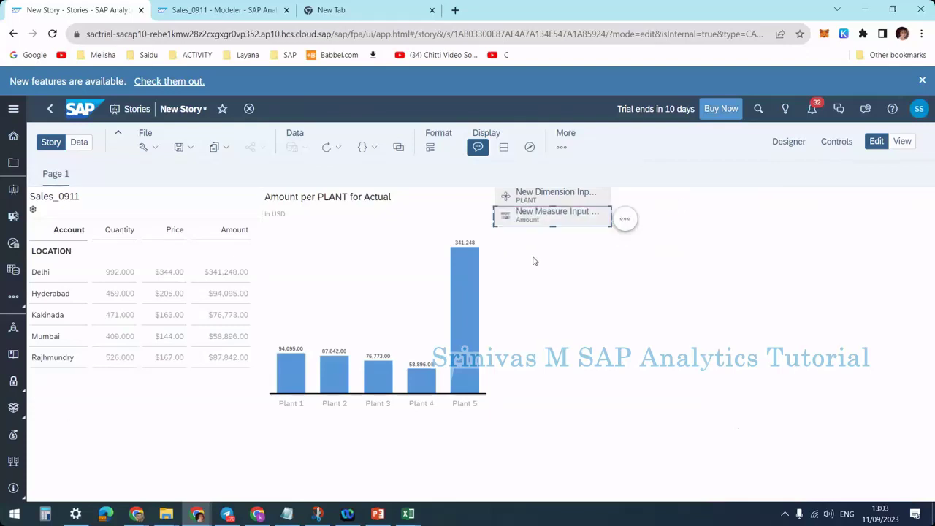
# Step: In view mode, switch the measure control to Quantity, keeping PLANT as the dimension
pyautogui.click(898, 145)
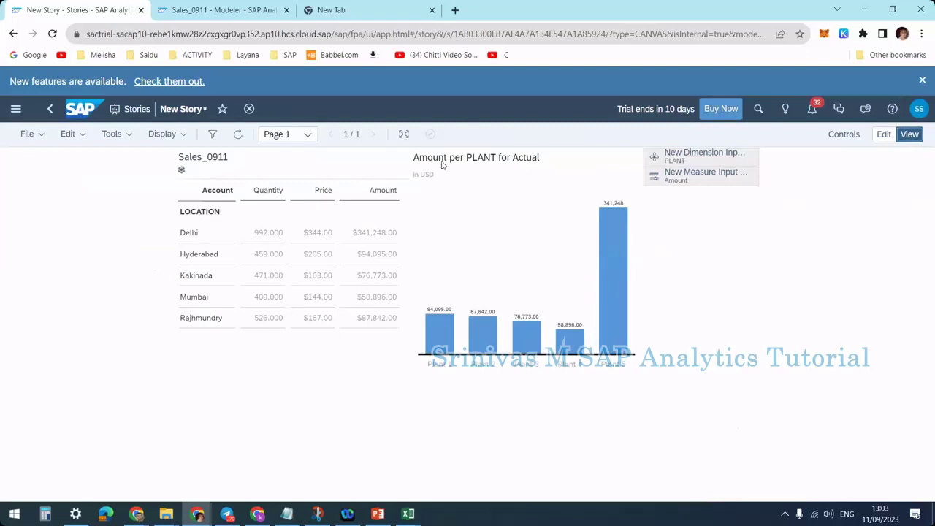
pyautogui.click(697, 177)
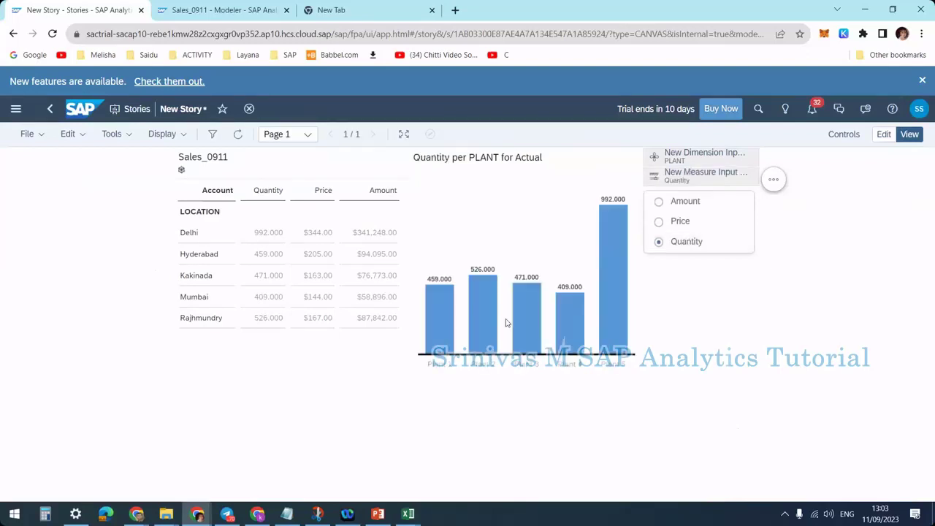
pyautogui.click(676, 157)
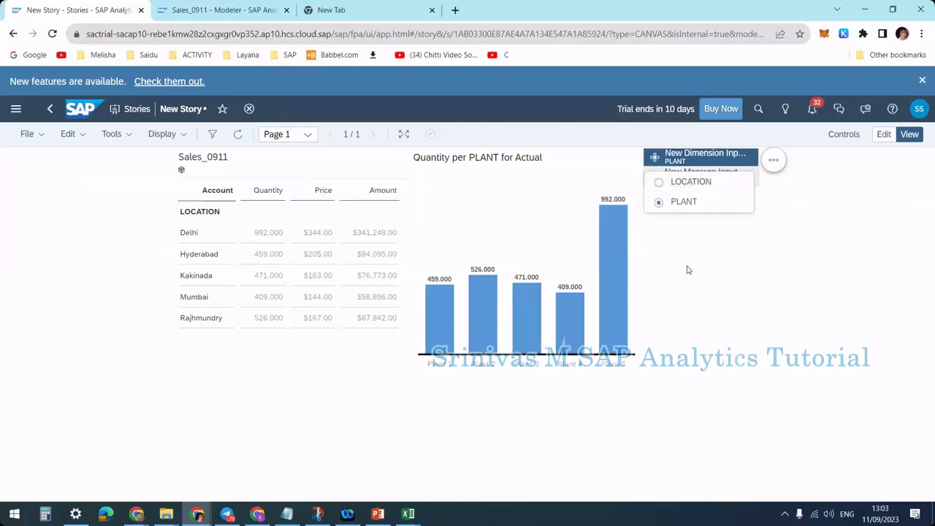
pyautogui.click(713, 227)
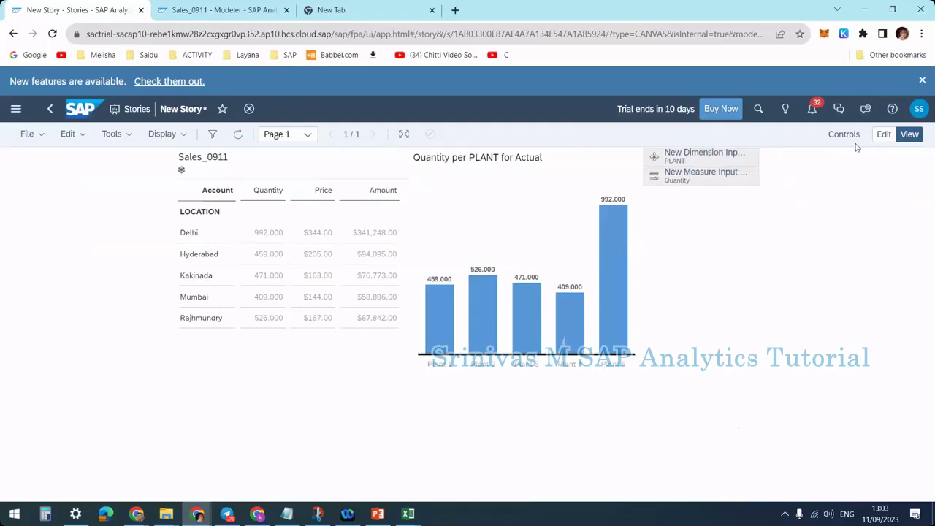
# Step: Back in edit mode, enlarge the measure control to list Amount, Price and Quantity inline
pyautogui.click(882, 137)
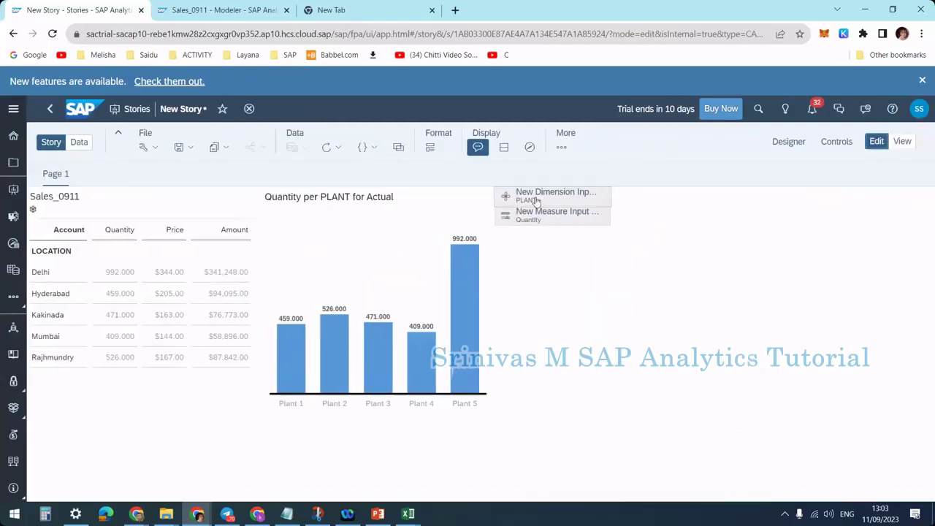
pyautogui.click(539, 203)
pyautogui.click(540, 202)
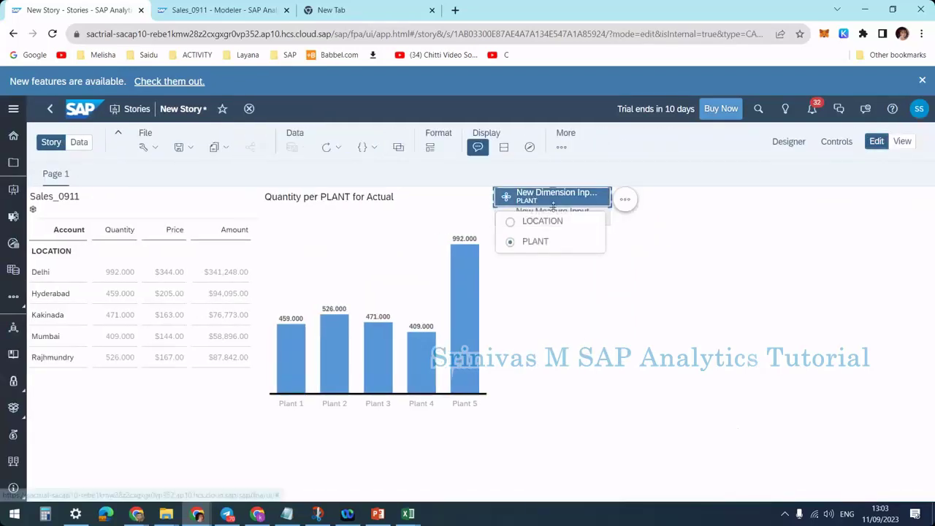
pyautogui.click(580, 271)
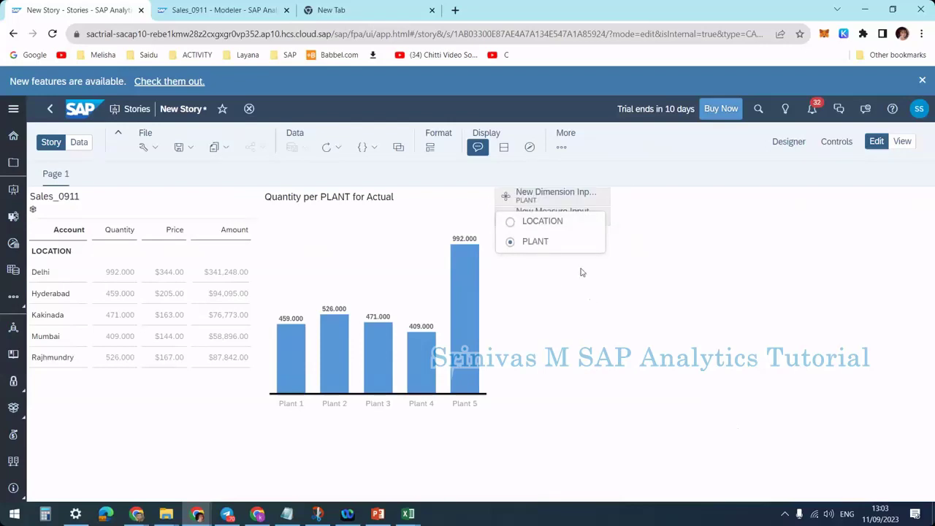
pyautogui.click(557, 218)
pyautogui.click(552, 223)
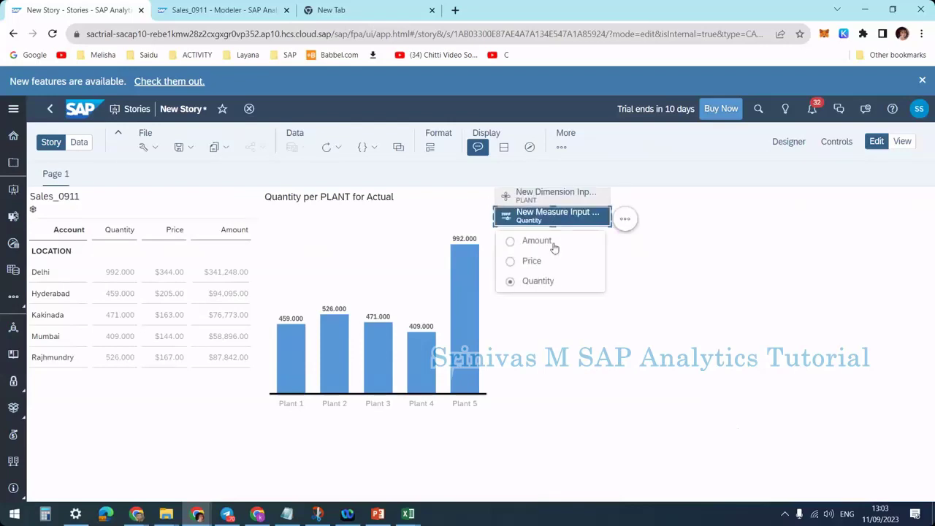
pyautogui.moveTo(558, 283); pyautogui.dragTo(562, 315)
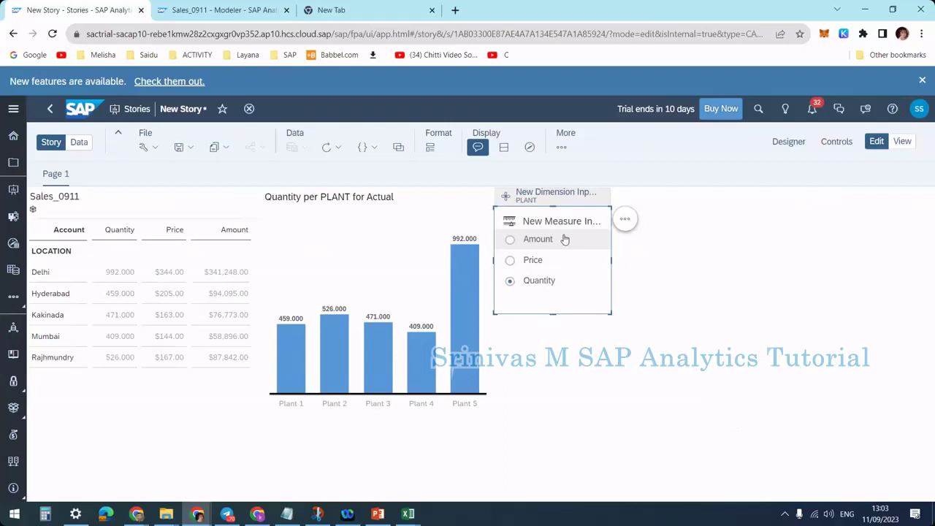
# Step: Check the dimension control's list, leaving PLANT selected, and reselect the measure control
pyautogui.click(548, 196)
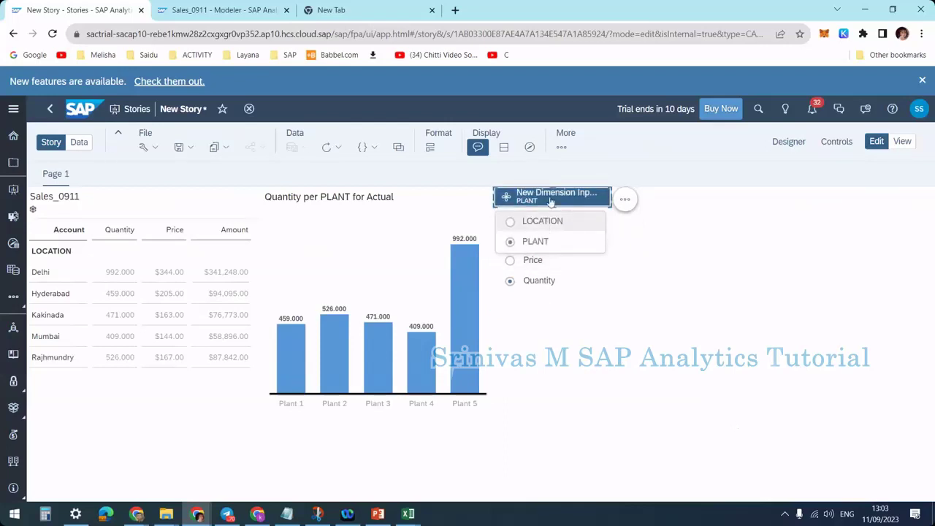
pyautogui.click(627, 370)
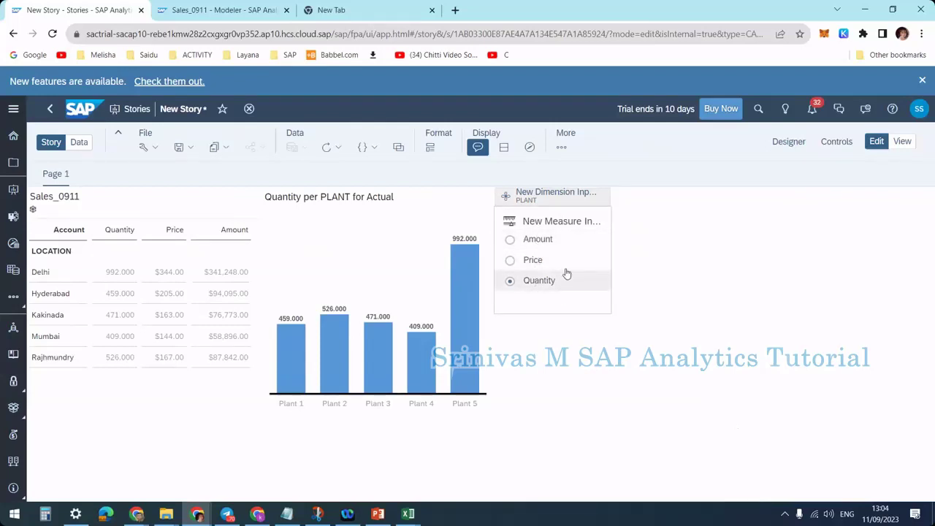
pyautogui.click(548, 197)
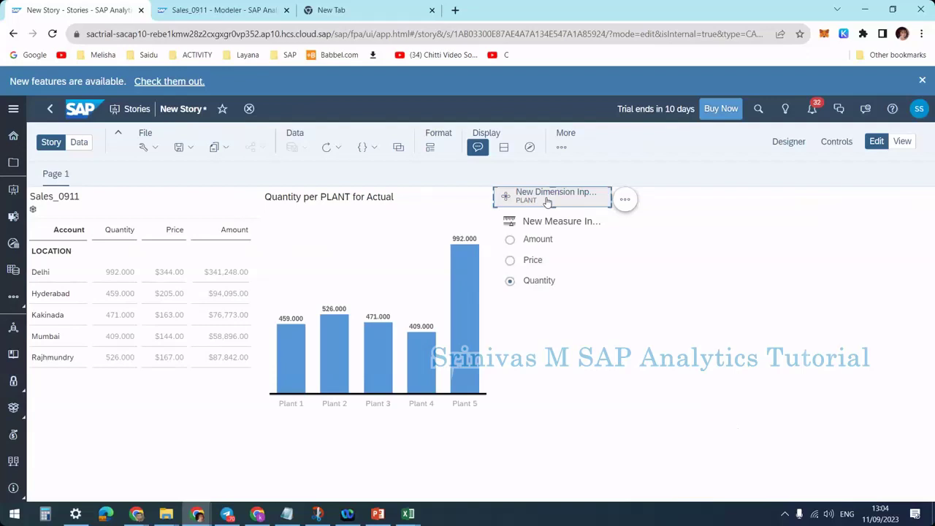
pyautogui.click(552, 195)
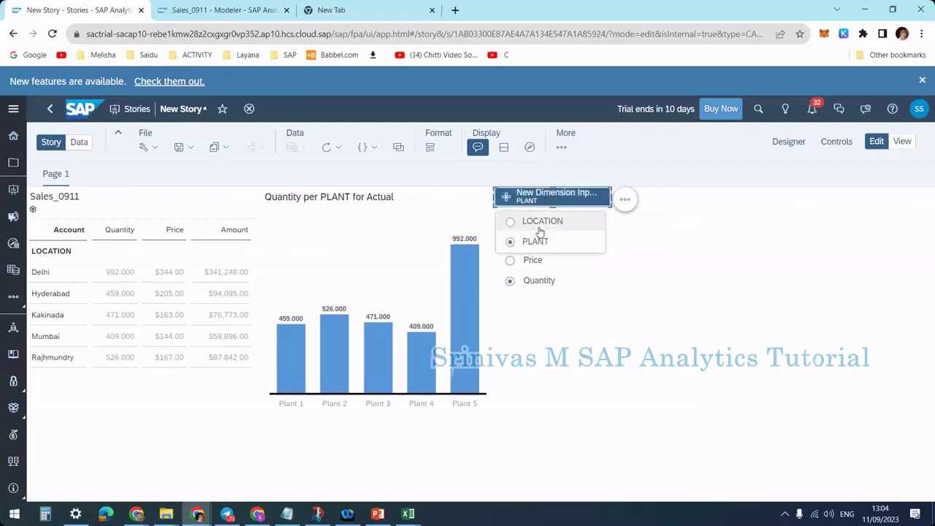
pyautogui.click(651, 230)
pyautogui.click(555, 196)
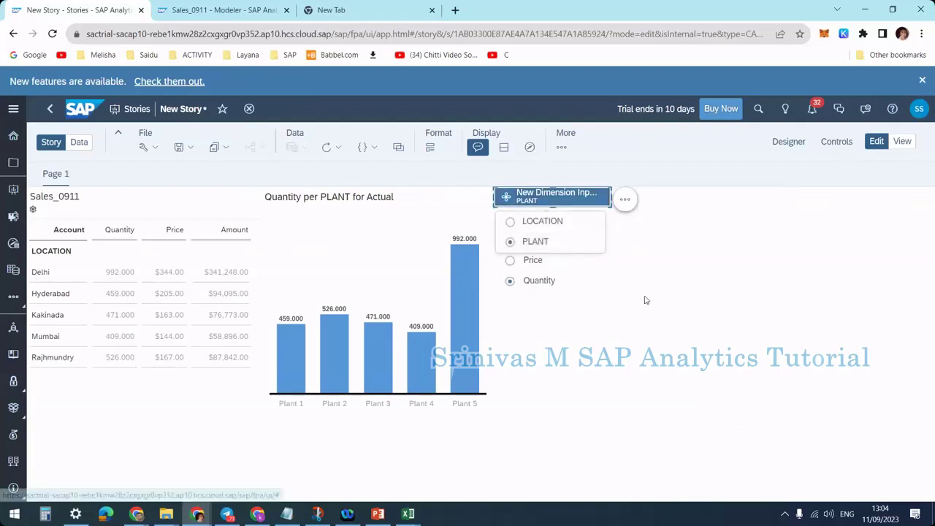
pyautogui.click(554, 301)
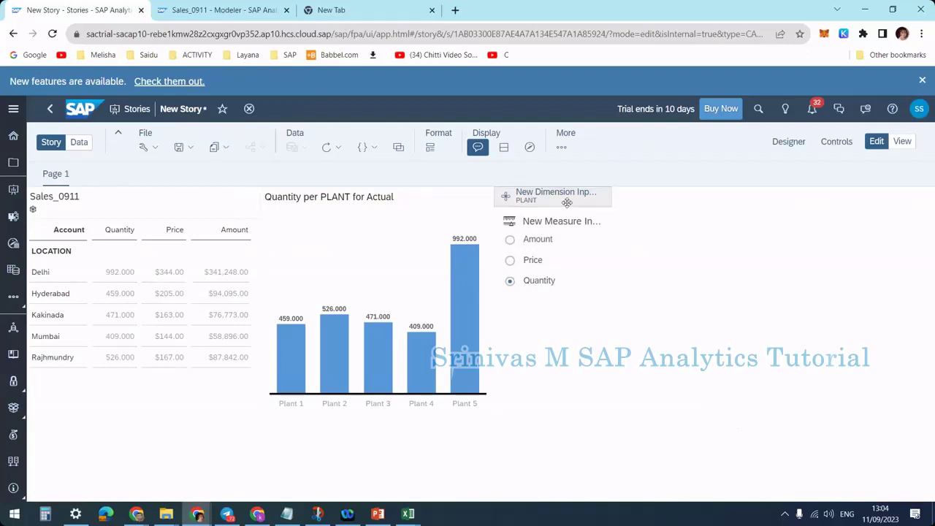
pyautogui.click(547, 222)
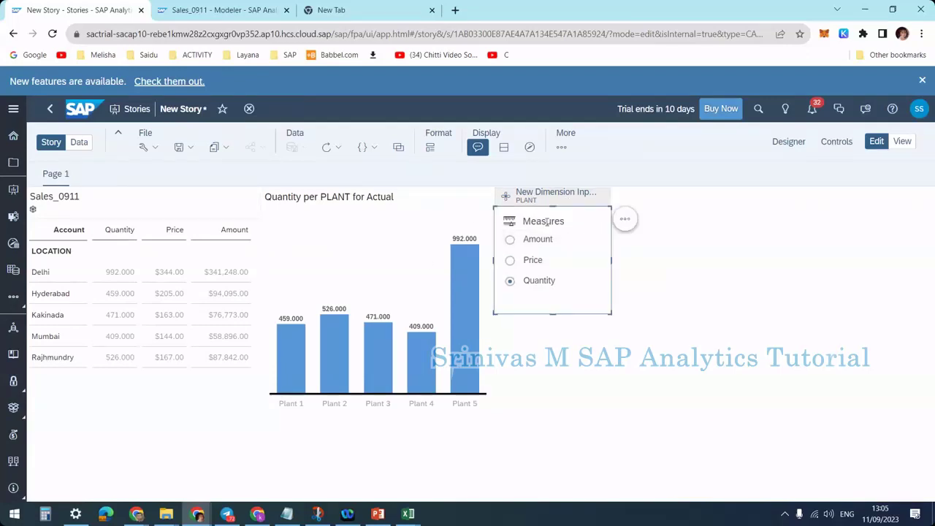
# Step: Title the measure control Measures and rename the dimension control's title to Dimensions
pyautogui.doubleClick(546, 222)
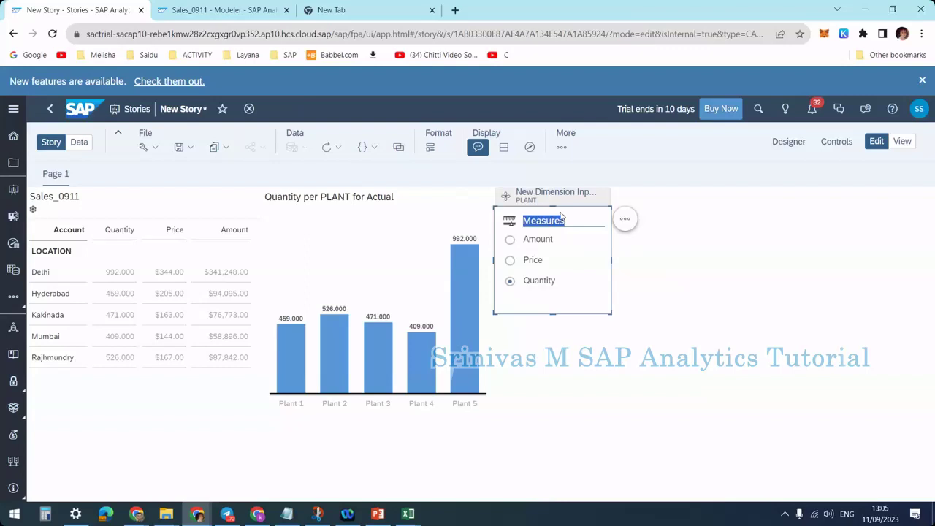
pyautogui.click(556, 194)
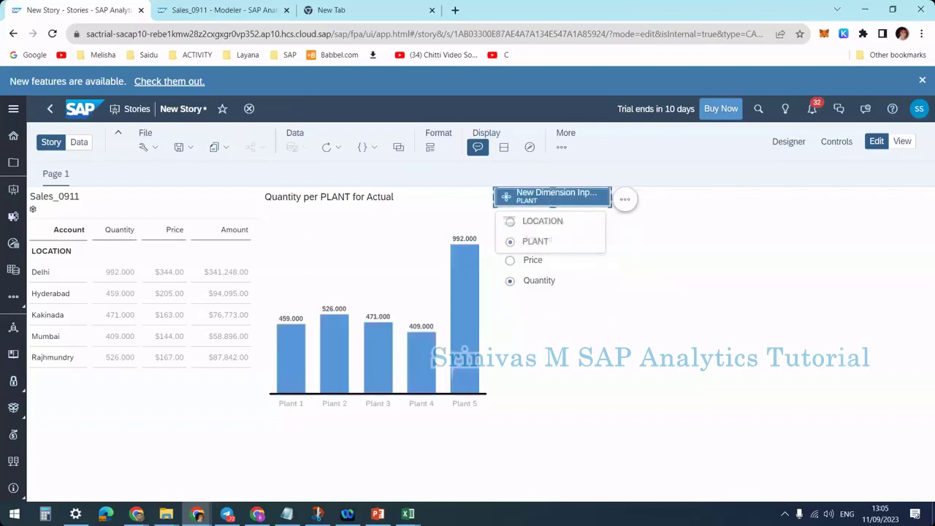
pyautogui.doubleClick(556, 193)
pyautogui.write('Dimension')
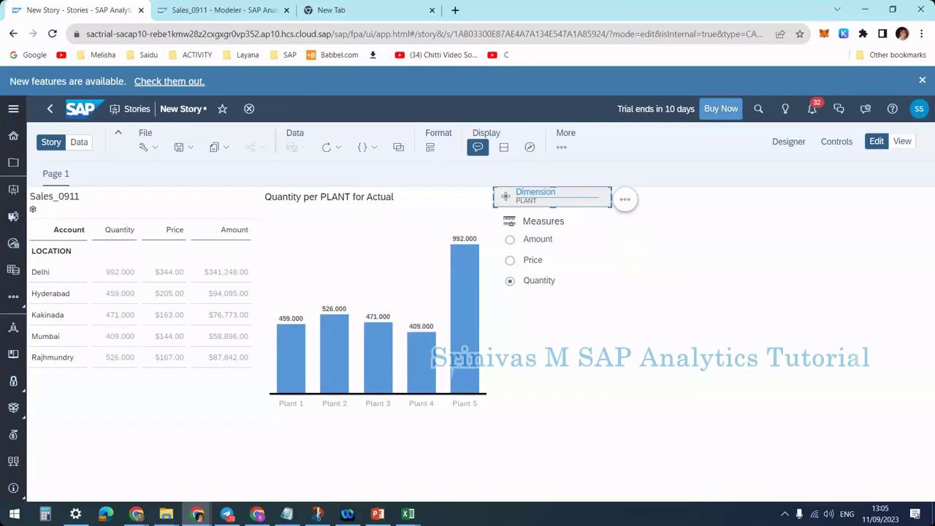
pyautogui.press('Return')
# Step: Finish the Dimensions title, then shrink the Measures control back to a single line
pyautogui.doubleClick(559, 193)
pyautogui.click(560, 194)
pyautogui.click(663, 303)
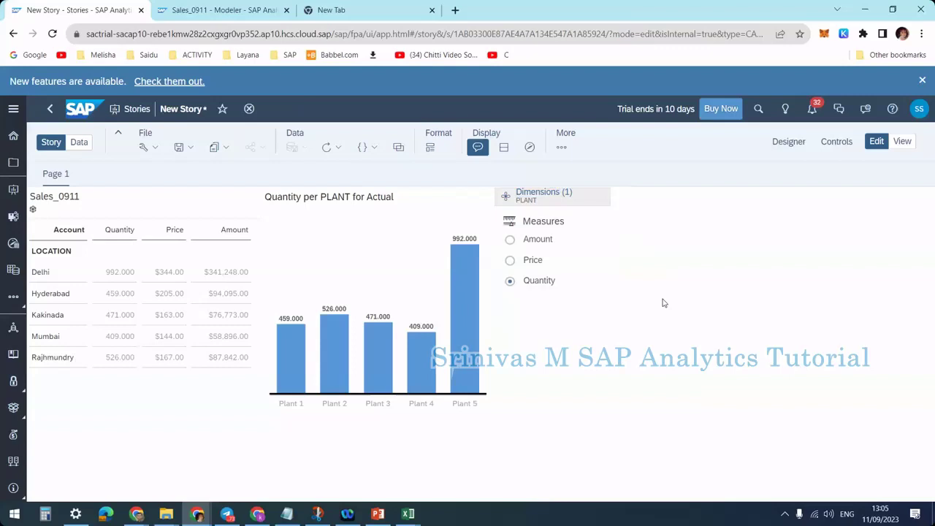
pyautogui.click(556, 222)
pyautogui.moveTo(554, 313); pyautogui.dragTo(558, 252)
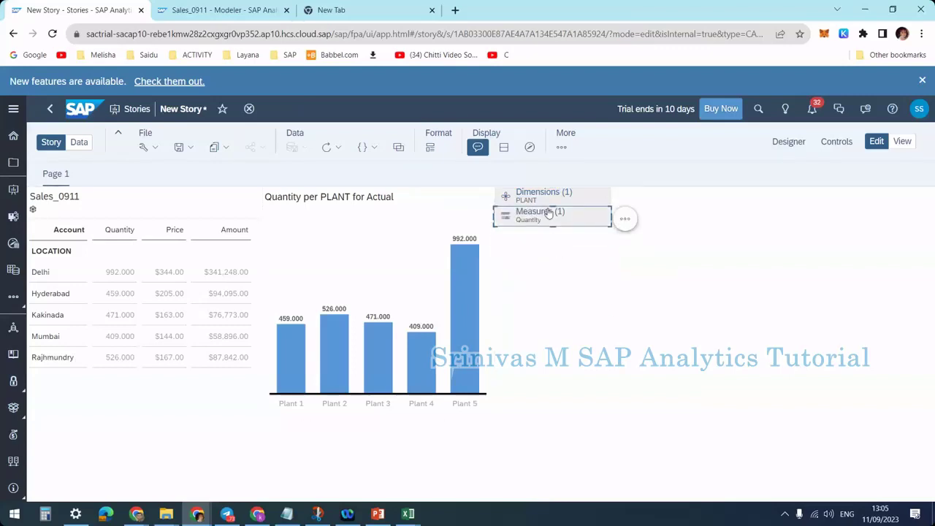